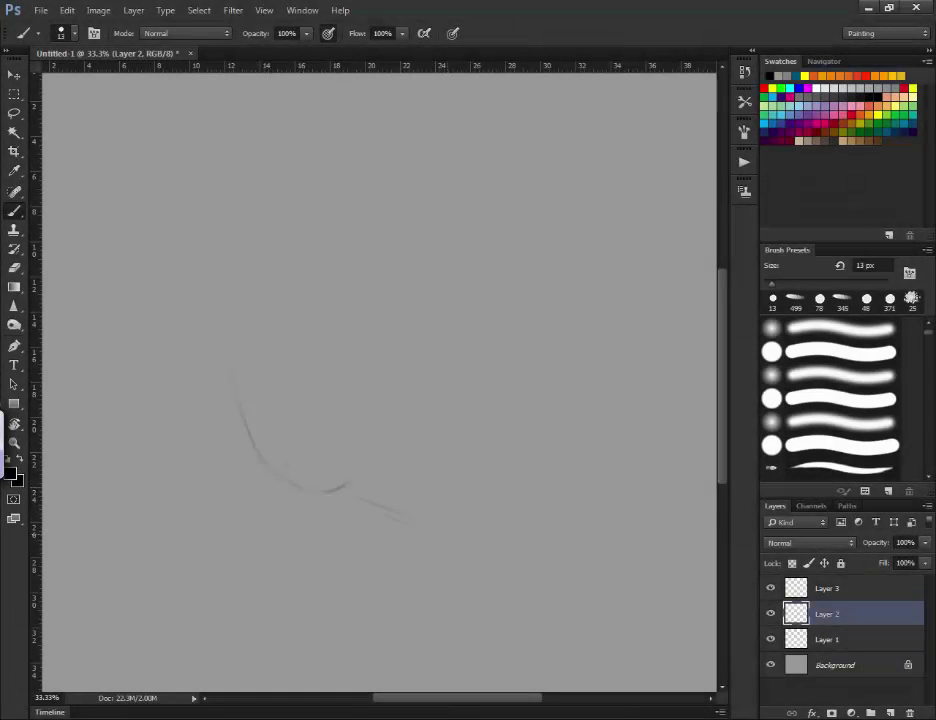
# Sketch faint 13 px lines for the jaw, chin, cheek curve and ear
pyautogui.moveTo(410, 521); pyautogui.dragTo(455, 540)
pyautogui.moveTo(569, 518); pyautogui.dragTo(569, 532)
pyautogui.moveTo(210, 341); pyautogui.dragTo(250, 450)
pyautogui.moveTo(197, 353); pyautogui.dragTo(228, 362)
pyautogui.moveTo(270, 105)
pyautogui.mouseDown()
pyautogui.moveTo(272, 160)
pyautogui.moveTo(249, 200)
pyautogui.mouseUp()
# Rough in the upper face line, nostril, muzzle bottom, darker face front and almond eye
pyautogui.moveTo(410, 240); pyautogui.dragTo(472, 315)
pyautogui.moveTo(517, 500); pyautogui.dragTo(530, 524)
pyautogui.moveTo(508, 571); pyautogui.dragTo(548, 561)
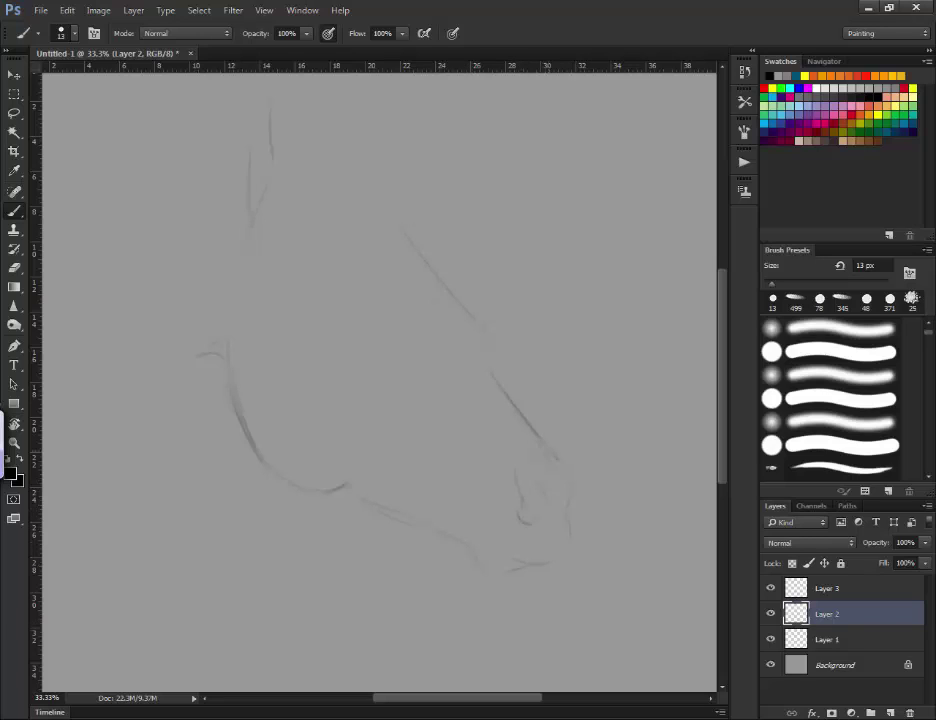
pyautogui.moveTo(485, 350); pyautogui.dragTo(575, 478)
pyautogui.moveTo(345, 317)
pyautogui.mouseDown()
pyautogui.moveTo(356, 327)
pyautogui.moveTo(348, 322)
pyautogui.moveTo(388, 304)
pyautogui.moveTo(385, 330)
pyautogui.moveTo(350, 328)
pyautogui.moveTo(366, 334)
pyautogui.mouseUp()
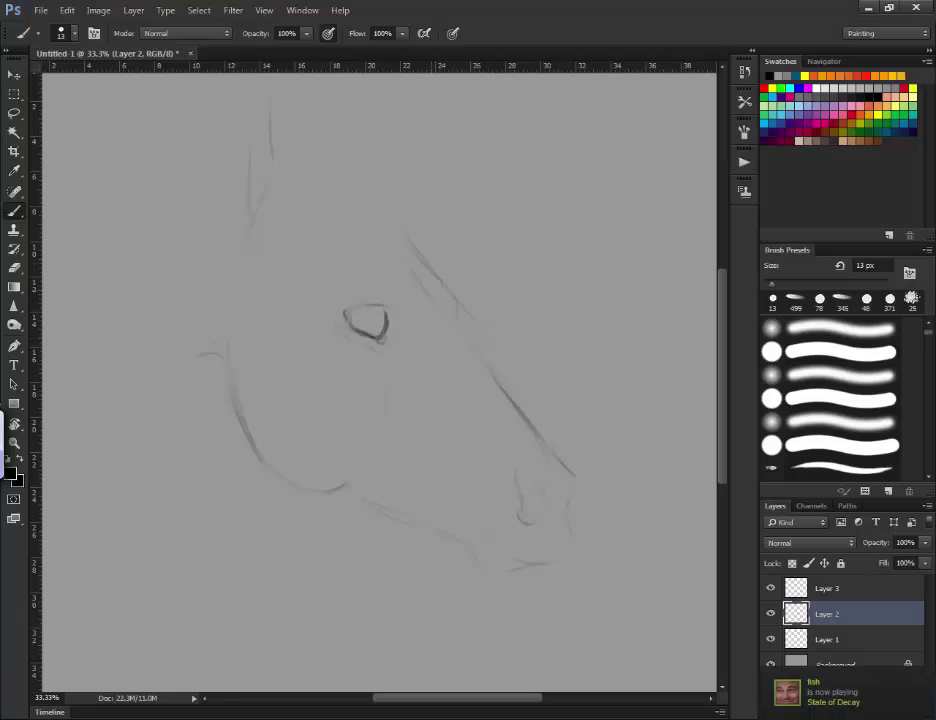
# Sketch the forehead with brow bump, mouth and nostril loop, second ear and back neck line
pyautogui.moveTo(395, 218)
pyautogui.mouseDown()
pyautogui.moveTo(468, 305)
pyautogui.moveTo(532, 420)
pyautogui.mouseUp()
pyautogui.moveTo(465, 513); pyautogui.dragTo(488, 530)
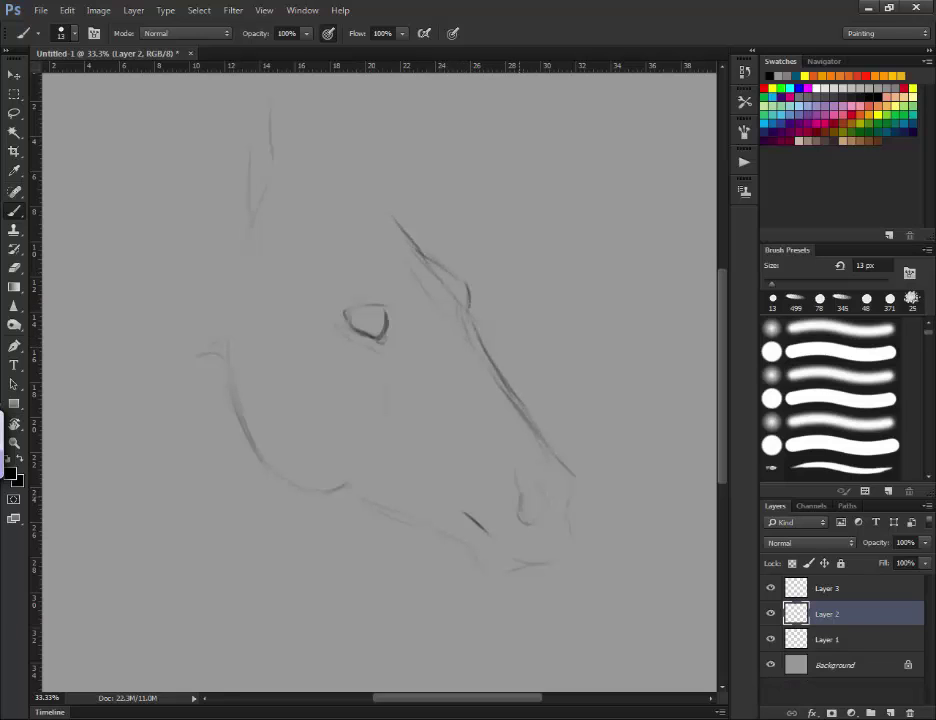
pyautogui.moveTo(532, 490); pyautogui.dragTo(522, 527)
pyautogui.moveTo(410, 245)
pyautogui.mouseDown()
pyautogui.moveTo(330, 163)
pyautogui.moveTo(395, 85)
pyautogui.moveTo(402, 165)
pyautogui.mouseUp()
pyautogui.moveTo(293, 152); pyautogui.dragTo(283, 200)
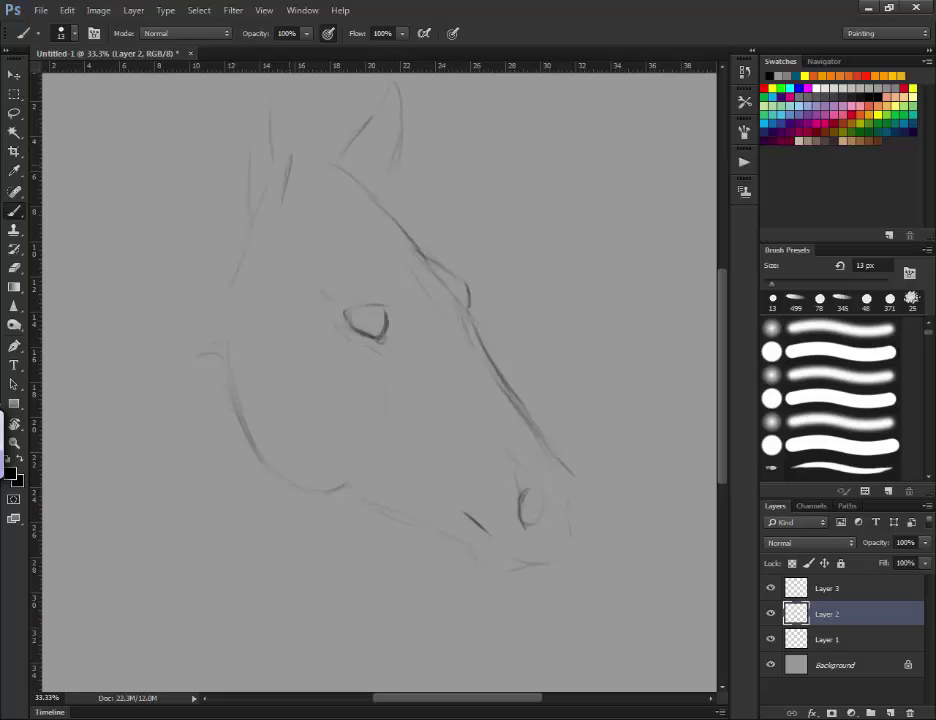
pyautogui.moveTo(272, 110)
pyautogui.mouseDown()
pyautogui.moveTo(293, 180)
pyautogui.moveTo(250, 228)
pyautogui.moveTo(246, 190)
pyautogui.moveTo(258, 228)
pyautogui.mouseUp()
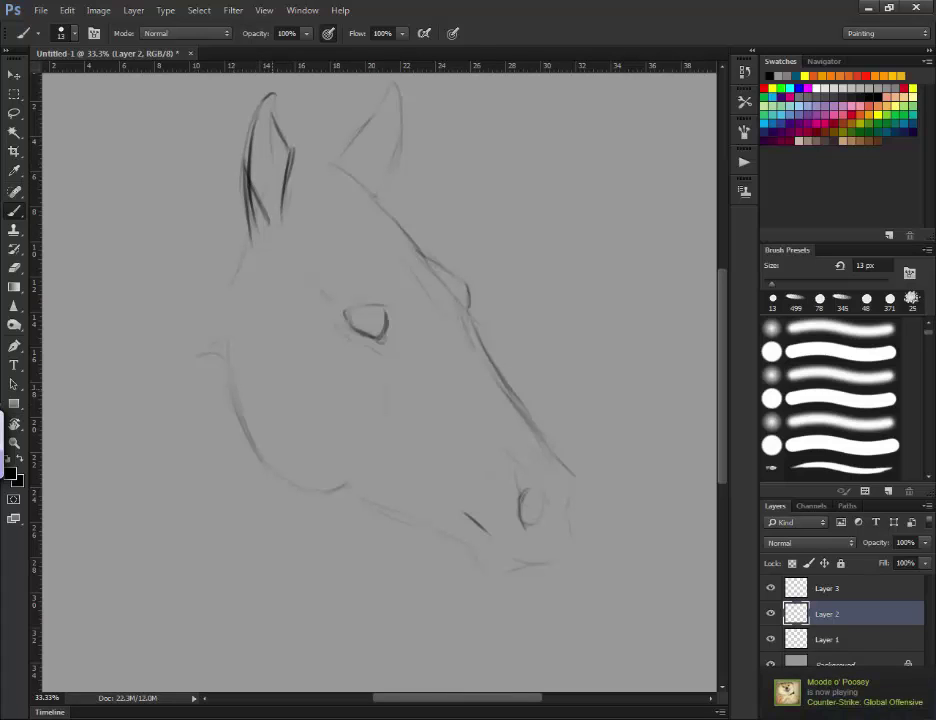
pyautogui.moveTo(223, 398)
pyautogui.mouseDown()
pyautogui.moveTo(198, 410)
pyautogui.moveTo(130, 575)
pyautogui.mouseUp()
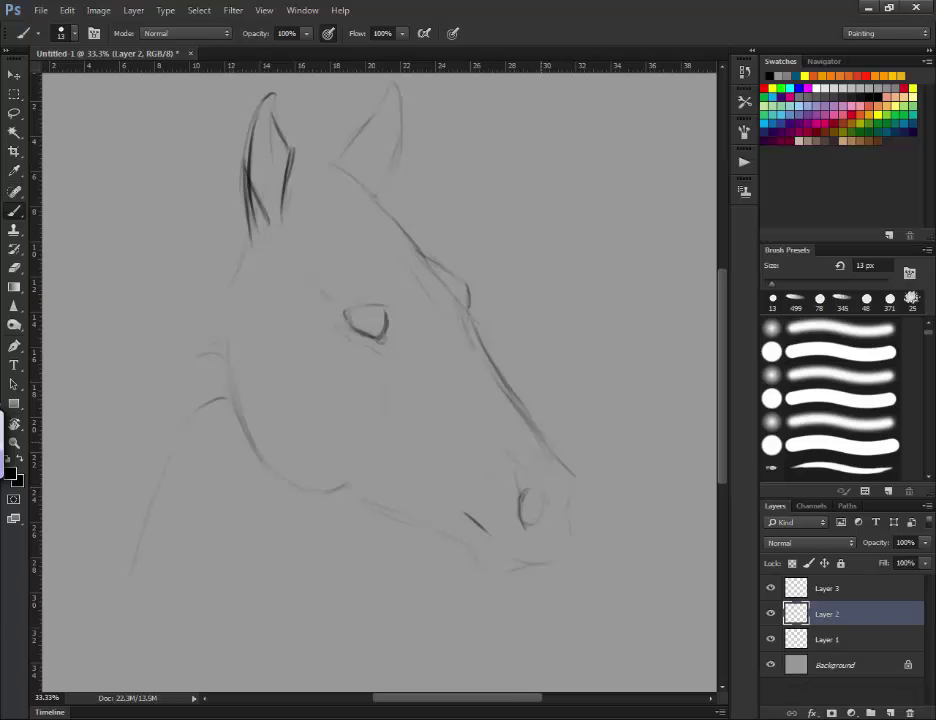
# Add a brow line, forehead strokes and the forelock's hair strands
pyautogui.moveTo(370, 292); pyautogui.dragTo(386, 289)
pyautogui.moveTo(409, 240); pyautogui.dragTo(440, 266)
pyautogui.moveTo(374, 246); pyautogui.dragTo(391, 284)
pyautogui.moveTo(377, 212)
pyautogui.mouseDown()
pyautogui.moveTo(425, 251)
pyautogui.moveTo(408, 298)
pyautogui.moveTo(378, 265)
pyautogui.mouseUp()
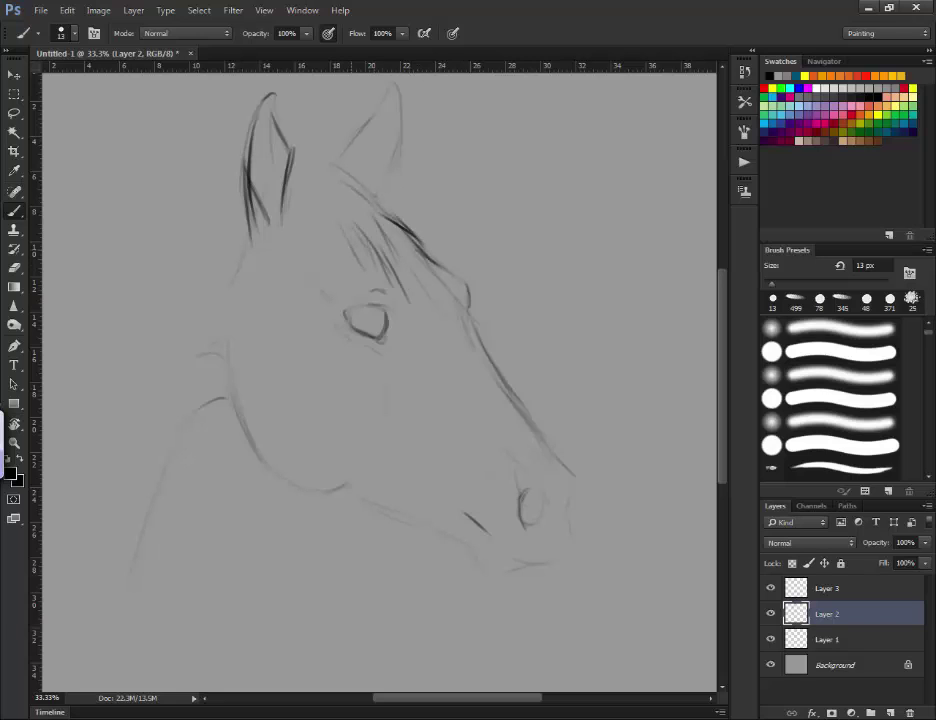
pyautogui.moveTo(332, 205); pyautogui.dragTo(350, 255)
pyautogui.moveTo(287, 166)
pyautogui.mouseDown()
pyautogui.moveTo(322, 190)
pyautogui.moveTo(340, 175)
pyautogui.mouseUp()
# Darken the muzzle, nostril, mouth end, lower jaw, cheek, mane lines and lower eyelid
pyautogui.moveTo(512, 424); pyautogui.dragTo(537, 452)
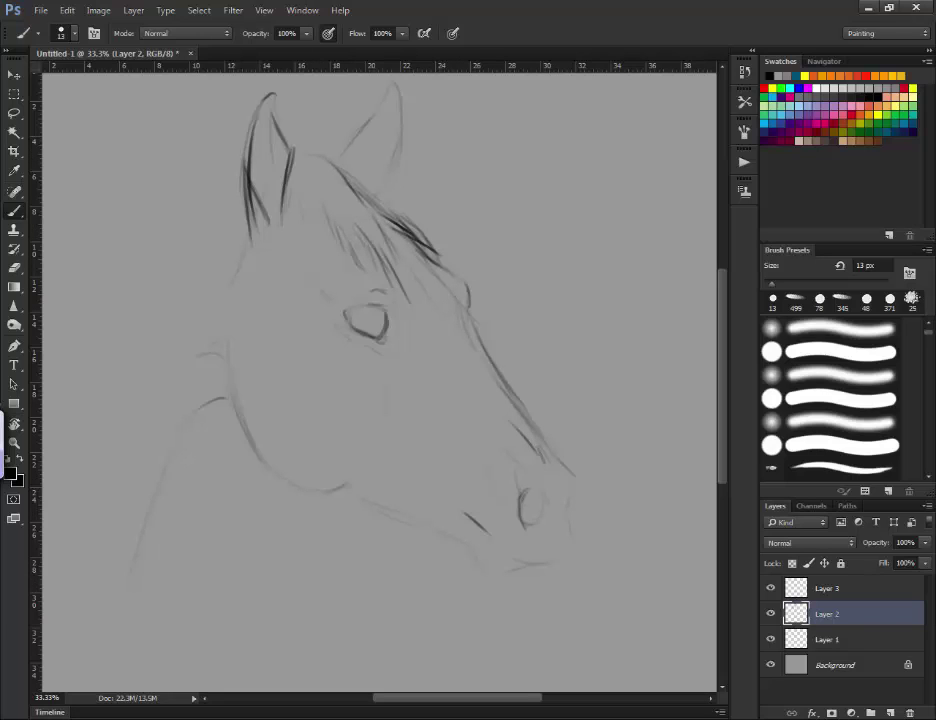
pyautogui.moveTo(524, 484); pyautogui.dragTo(516, 522)
pyautogui.moveTo(548, 563); pyautogui.dragTo(564, 556)
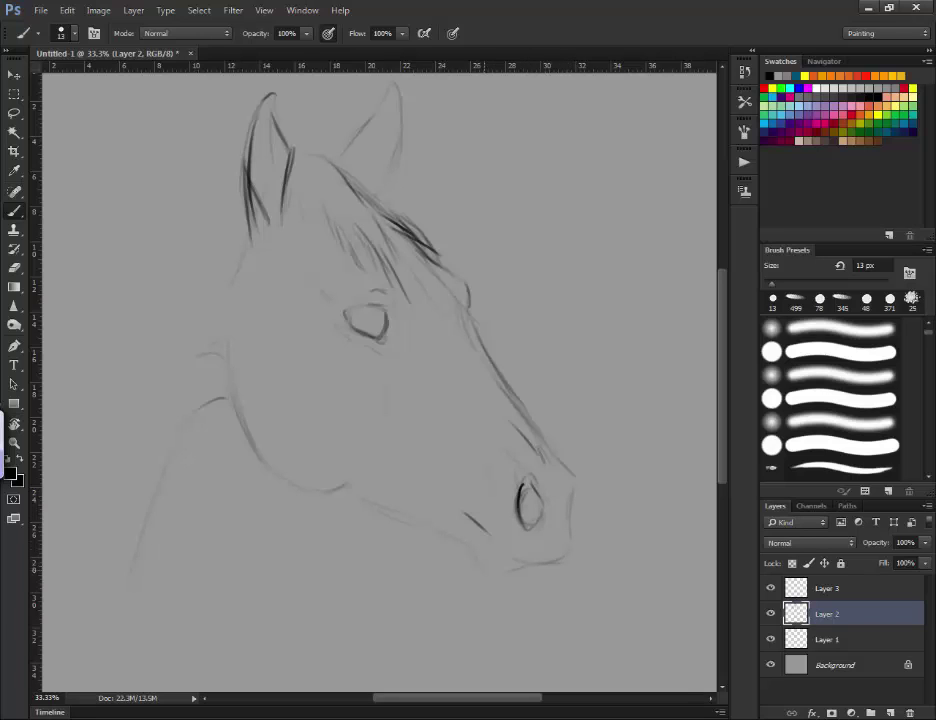
pyautogui.moveTo(372, 463); pyautogui.dragTo(407, 483)
pyautogui.moveTo(350, 494); pyautogui.dragTo(457, 536)
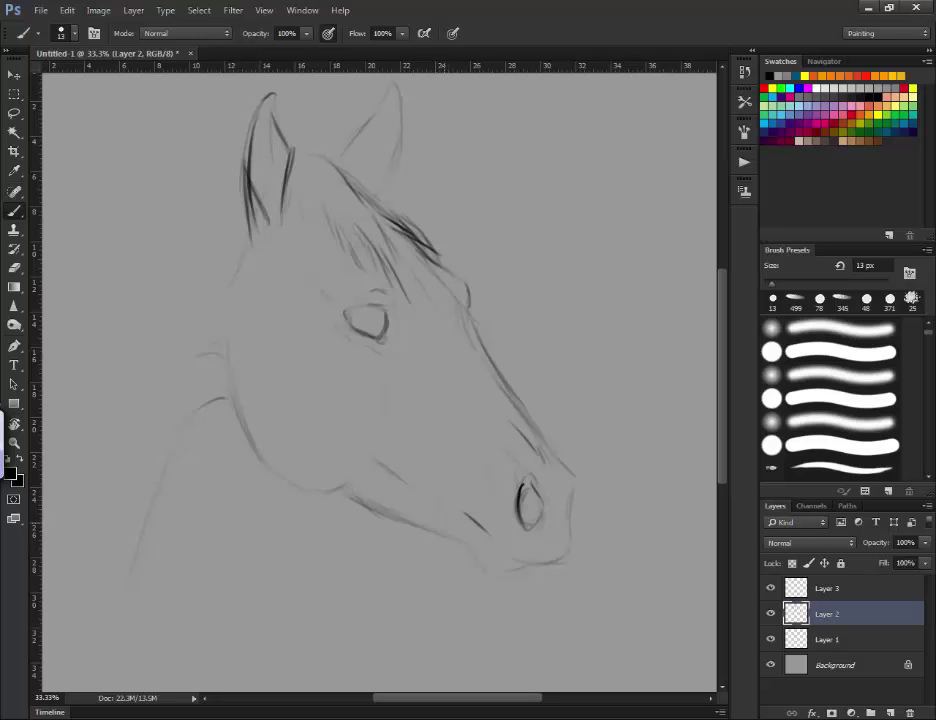
pyautogui.moveTo(390, 394)
pyautogui.mouseDown()
pyautogui.moveTo(382, 414)
pyautogui.moveTo(466, 455)
pyautogui.mouseUp()
pyautogui.moveTo(282, 145)
pyautogui.mouseDown()
pyautogui.moveTo(338, 205)
pyautogui.moveTo(372, 292)
pyautogui.mouseUp()
pyautogui.moveTo(530, 422)
pyautogui.mouseDown()
pyautogui.moveTo(565, 498)
pyautogui.moveTo(556, 482)
pyautogui.mouseUp()
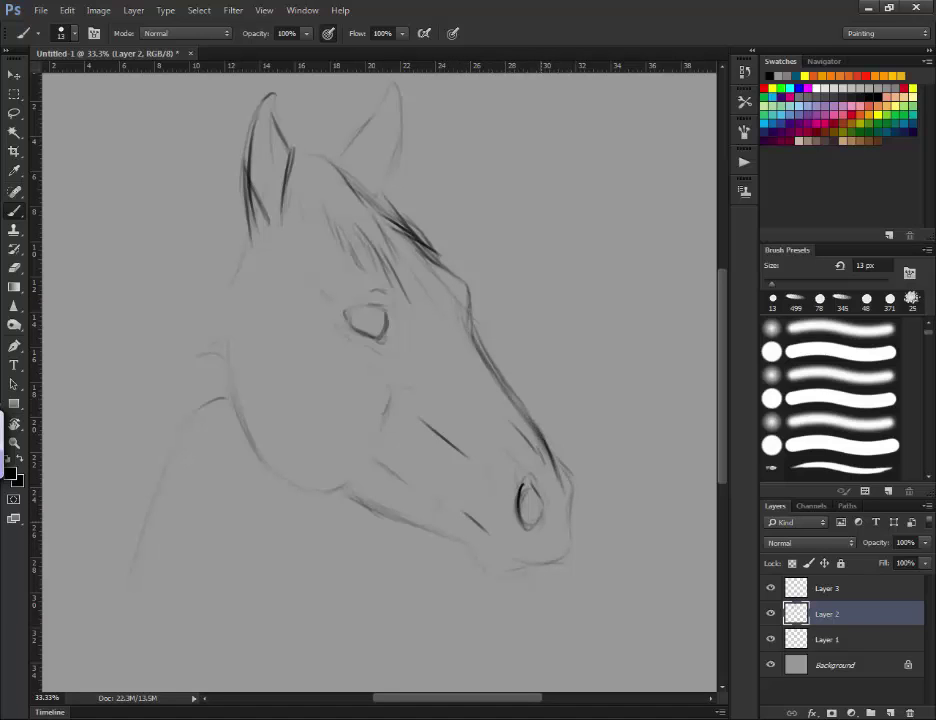
pyautogui.moveTo(352, 322); pyautogui.dragTo(388, 344)
# Scale the horse sketch down to 54% and shift it toward the upper right
pyautogui.hotkey('ctrl', '-')
pyautogui.press('v')
pyautogui.moveTo(340, 400); pyautogui.dragTo(440, 410)
pyautogui.press('m')
pyautogui.moveTo(159, 150); pyautogui.dragTo(637, 611)
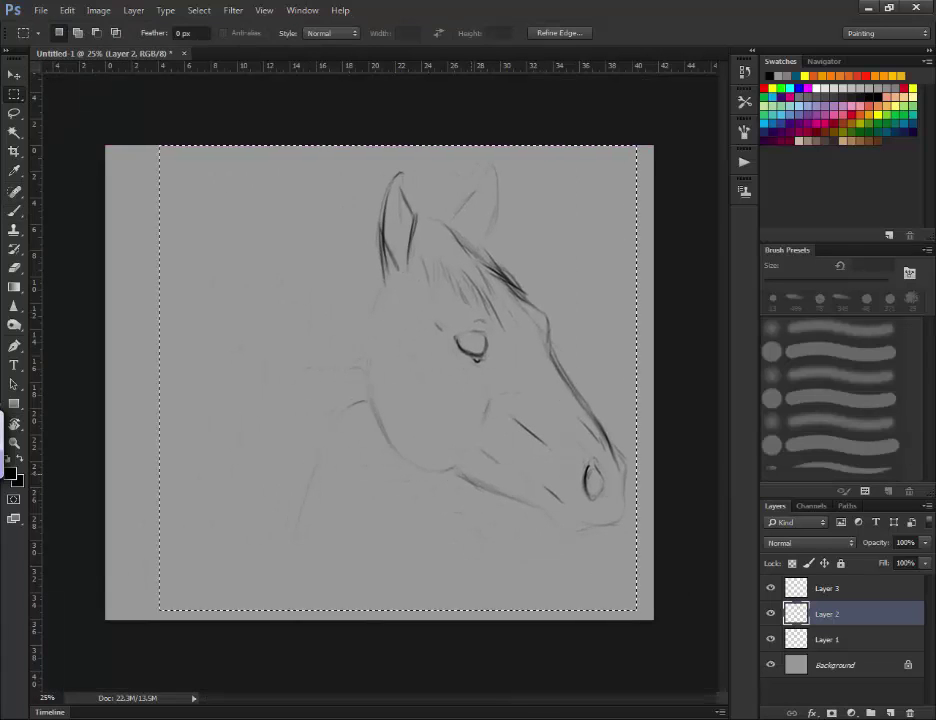
pyautogui.click(67, 10)
pyautogui.click(270, 329)
pyautogui.moveTo(159, 611); pyautogui.dragTo(349, 424)
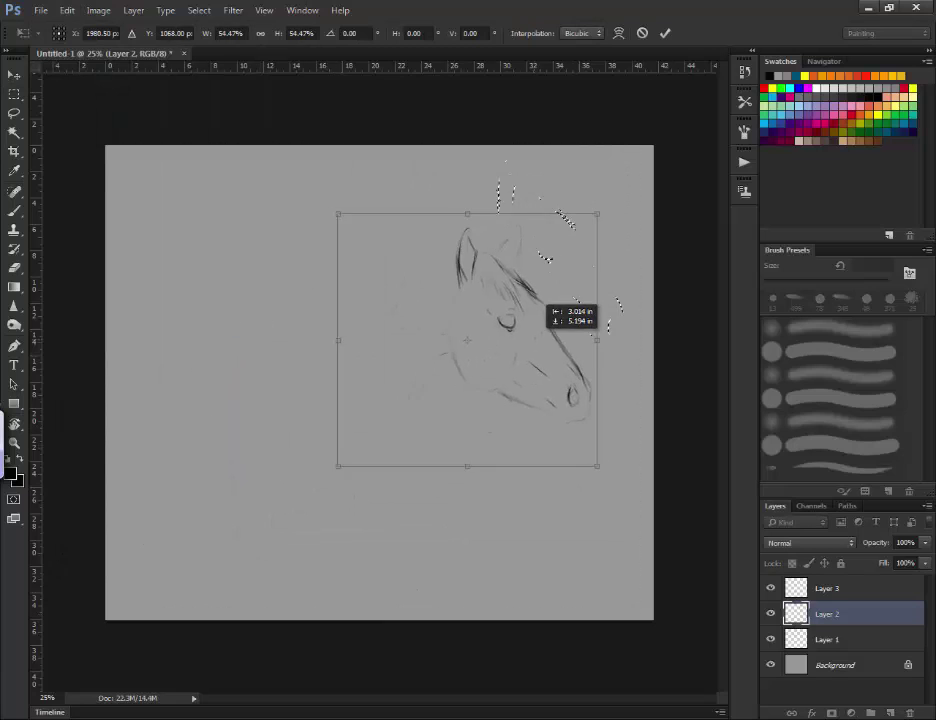
pyautogui.moveTo(493, 285); pyautogui.dragTo(479, 323)
pyautogui.press('Return')
# Zoom in, shrink the brush, rotate the canvas and sketch a faint neck line
pyautogui.press('b')
pyautogui.hotkey('ctrl', '+')
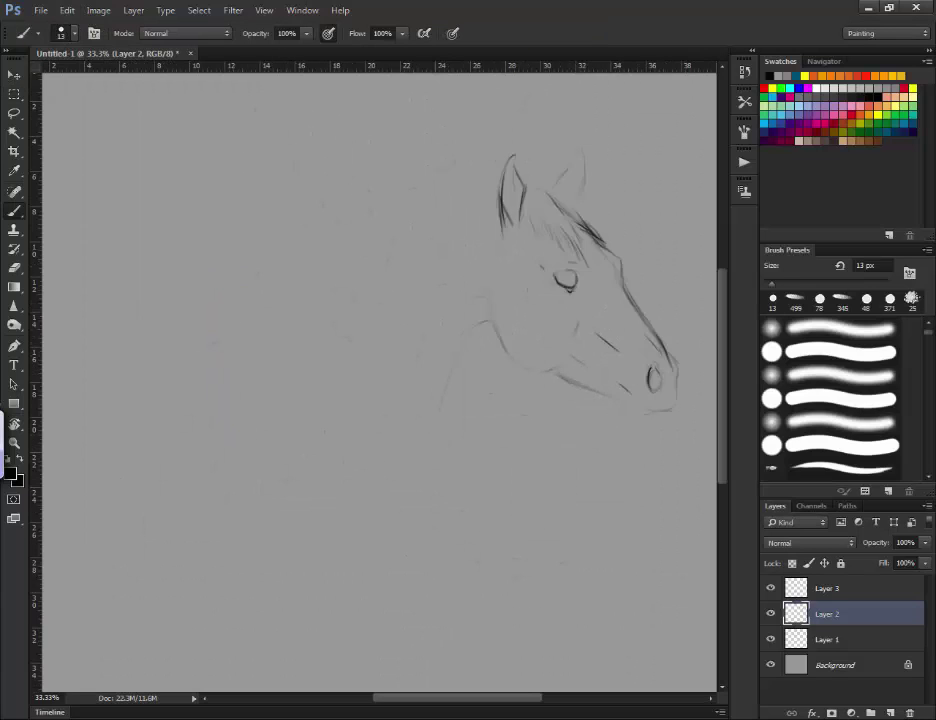
pyautogui.hotkey('ctrl', '+')
pyautogui.press('[')
pyautogui.press('[')
pyautogui.press('[')
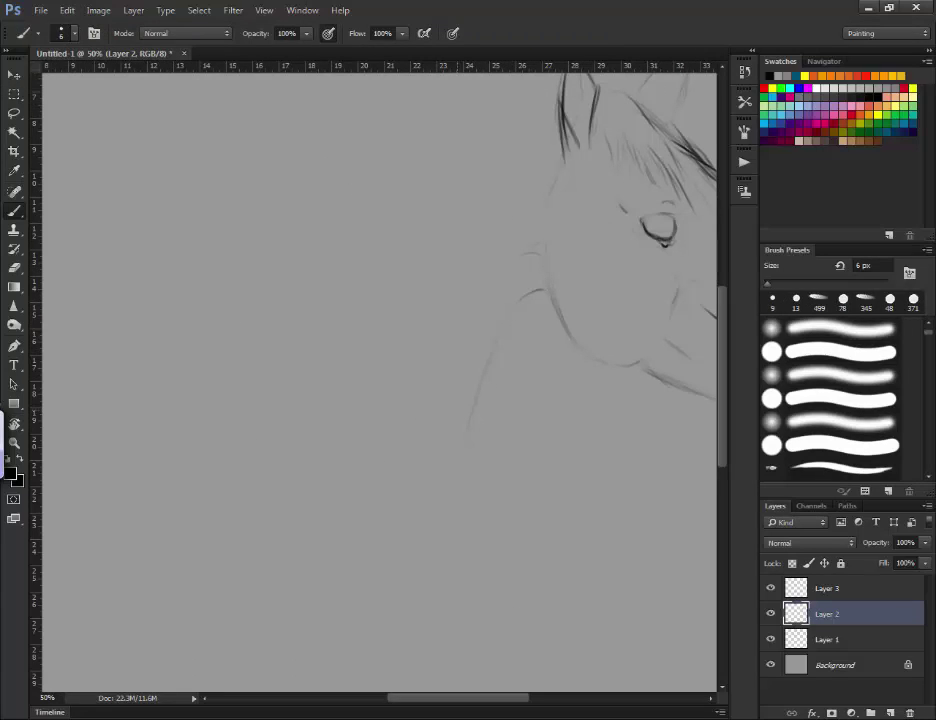
pyautogui.press('r')
pyautogui.moveTo(500, 250); pyautogui.dragTo(560, 400)
pyautogui.press('b')
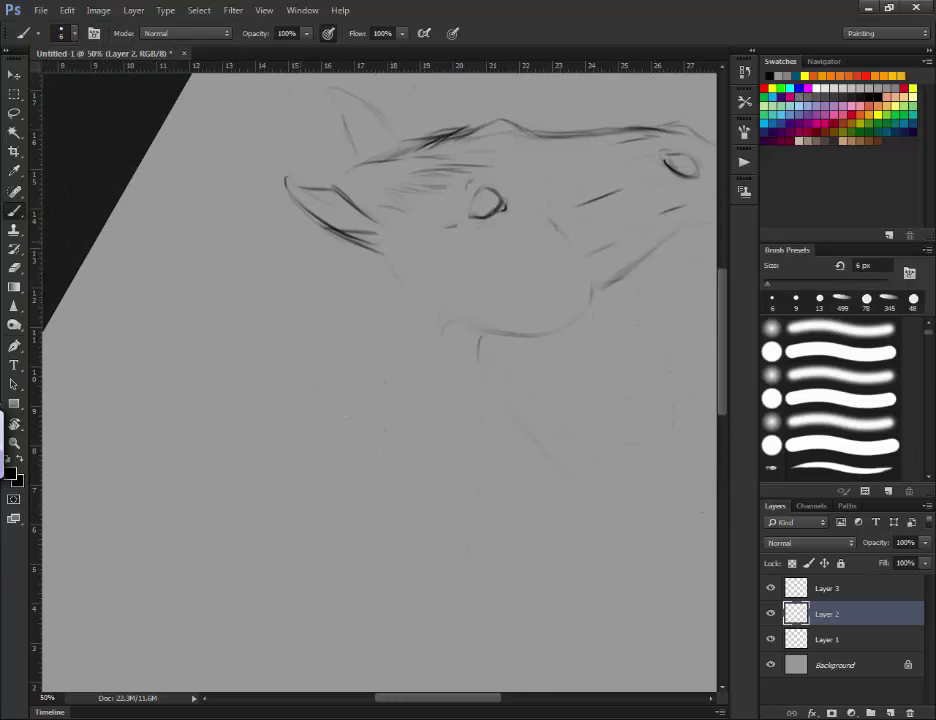
pyautogui.moveTo(264, 297); pyautogui.dragTo(292, 240)
# Rotate the canvas back upright and add a dark stroke at the neck line's end
pyautogui.scroll(-3, 380, 380)
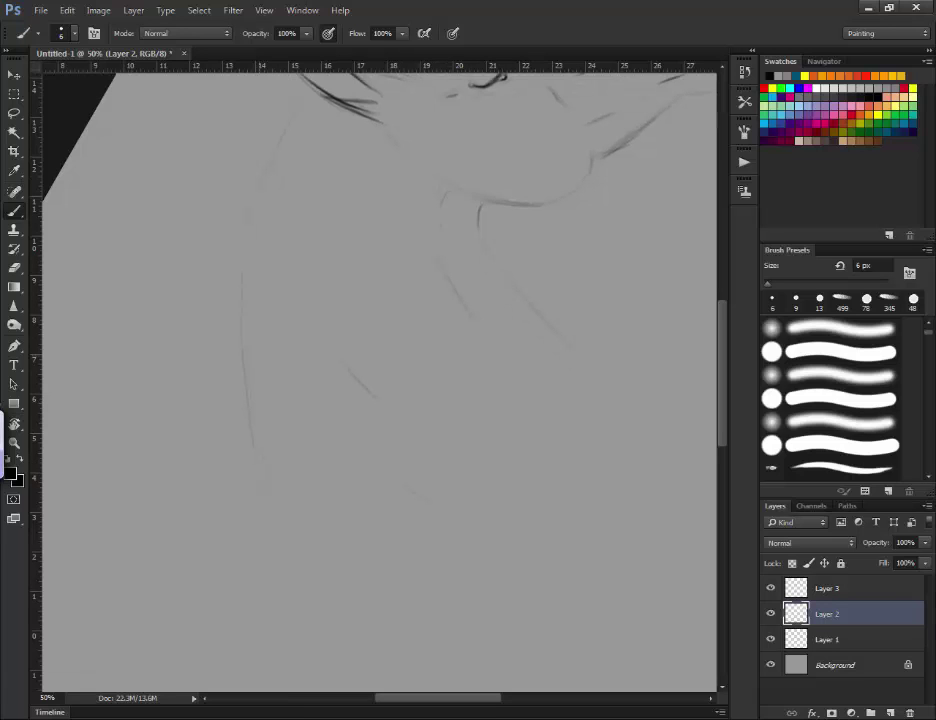
pyautogui.press('r')
pyautogui.moveTo(440, 300); pyautogui.dragTo(470, 420)
pyautogui.press('b')
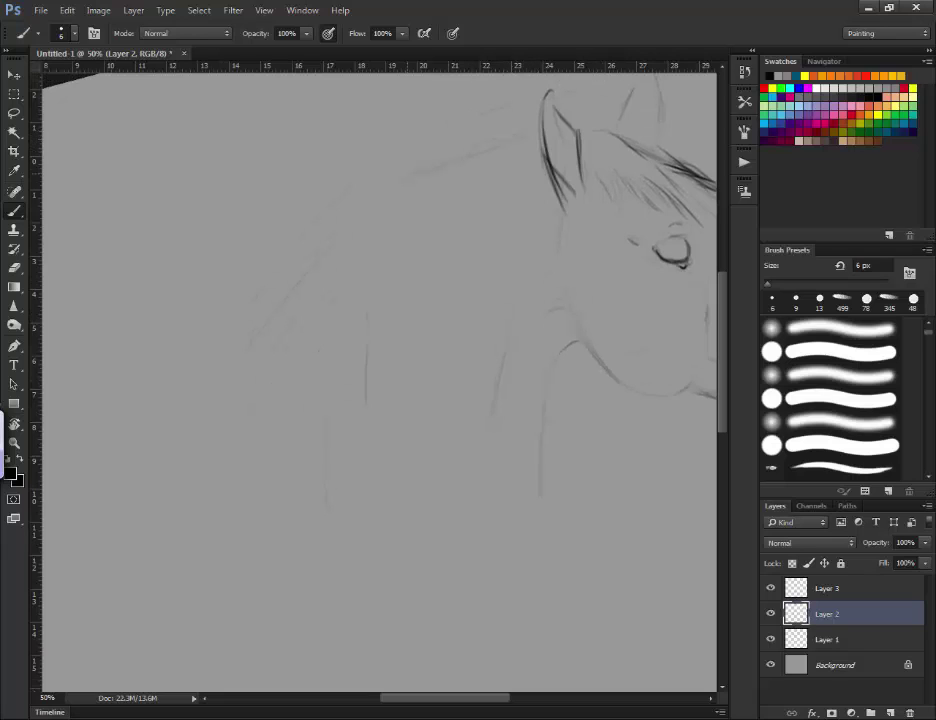
pyautogui.moveTo(248, 336); pyautogui.dragTo(244, 348)
pyautogui.scroll(-3, 380, 380)
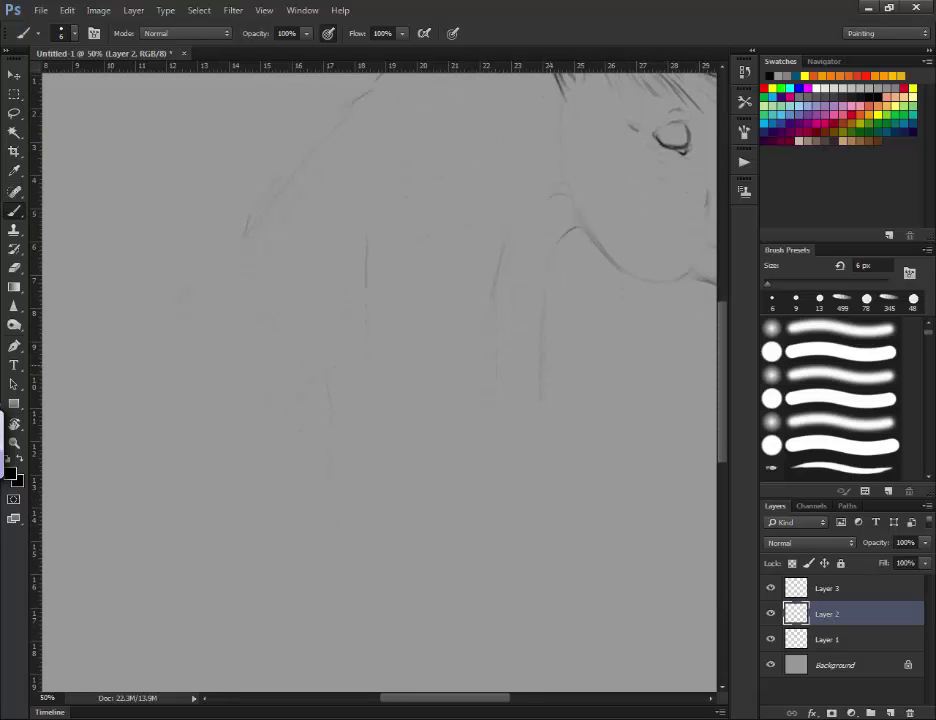
pyautogui.hotkey('ctrl', '-')
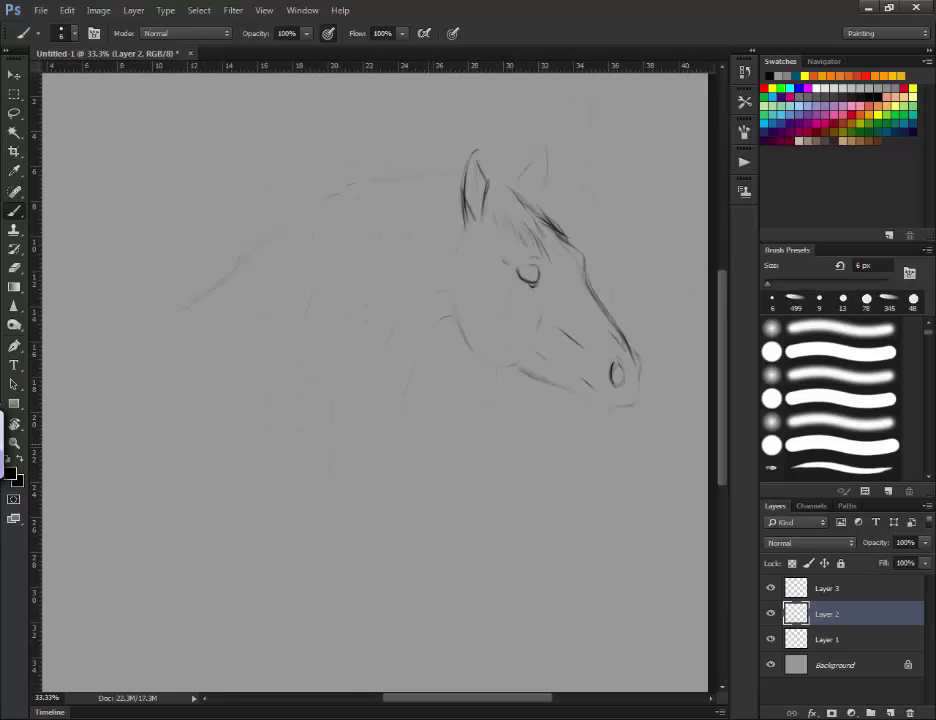
# Sketch the front neck line, darken the right ear outline and add a mane stroke
pyautogui.moveTo(431, 449); pyautogui.dragTo(454, 481)
pyautogui.moveTo(402, 310); pyautogui.dragTo(382, 405)
pyautogui.moveTo(545, 149); pyautogui.dragTo(548, 203)
pyautogui.moveTo(495, 181); pyautogui.dragTo(508, 188)
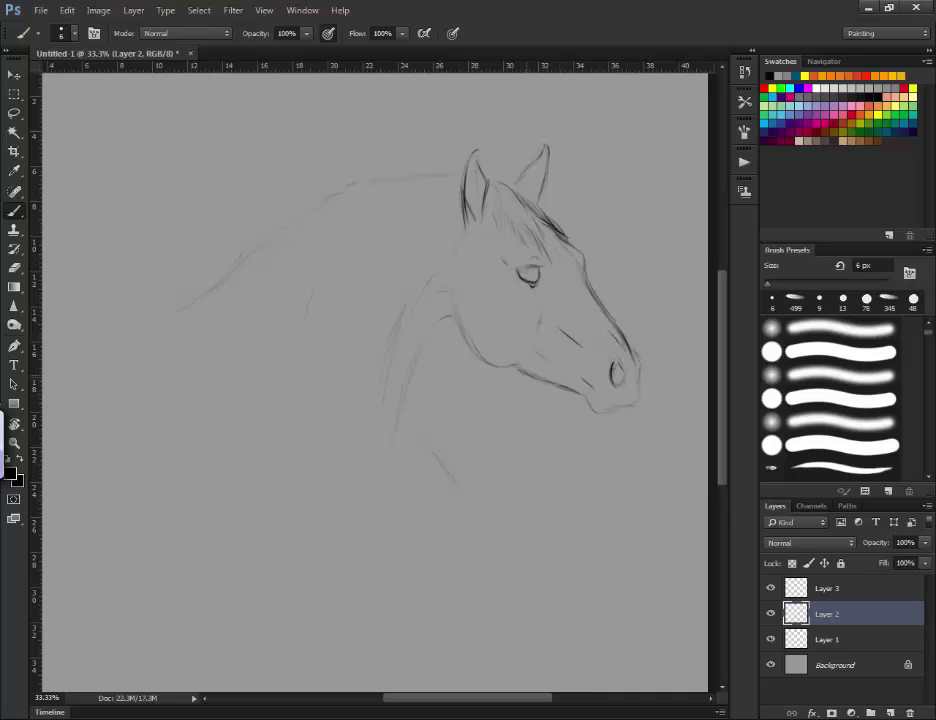
# Scroll the Brush Presets panel to reach the 35 px textured brush
pyautogui.scroll(-5, 830, 395)
pyautogui.scroll(-2, 830, 400)
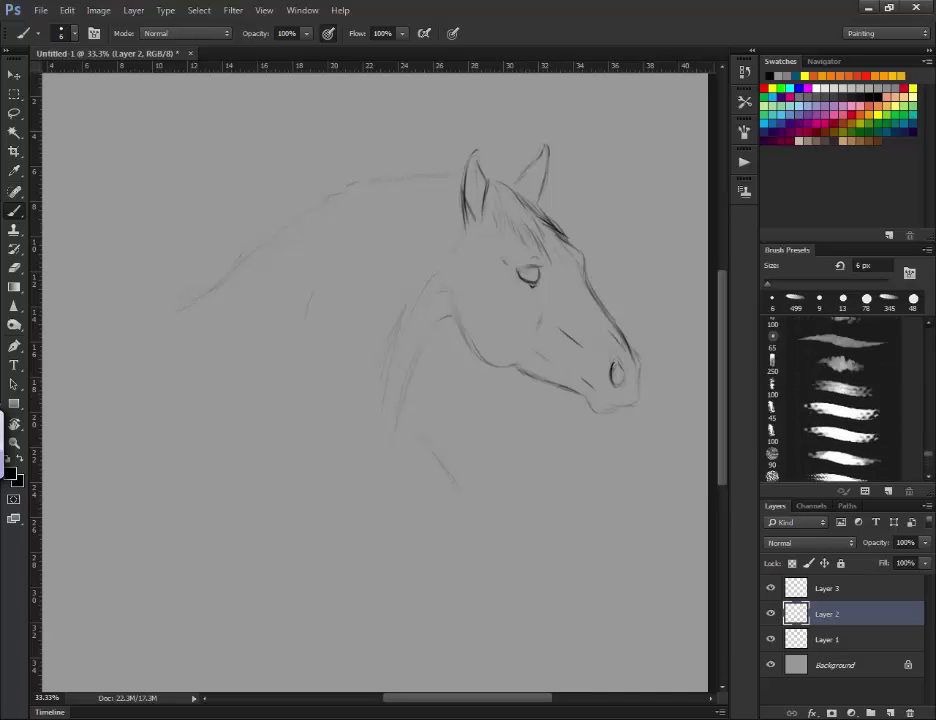
pyautogui.scroll(2, 830, 400)
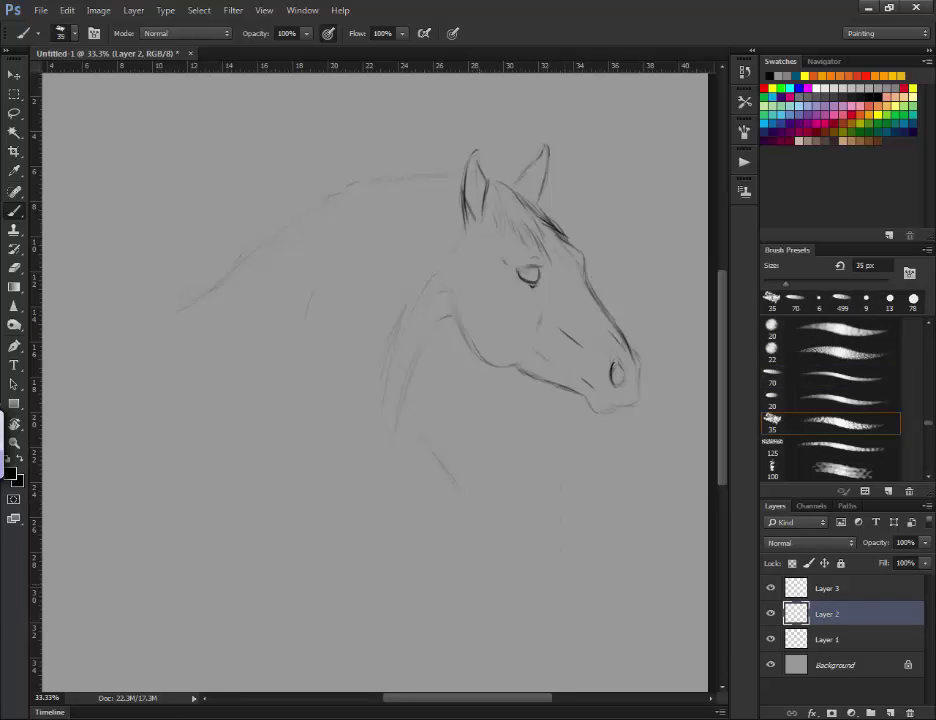
# Pick the 125 textured brush at 106 px and paint soft grey shading over the neck
pyautogui.press('z')
pyautogui.press('b')
pyautogui.click(830, 446)
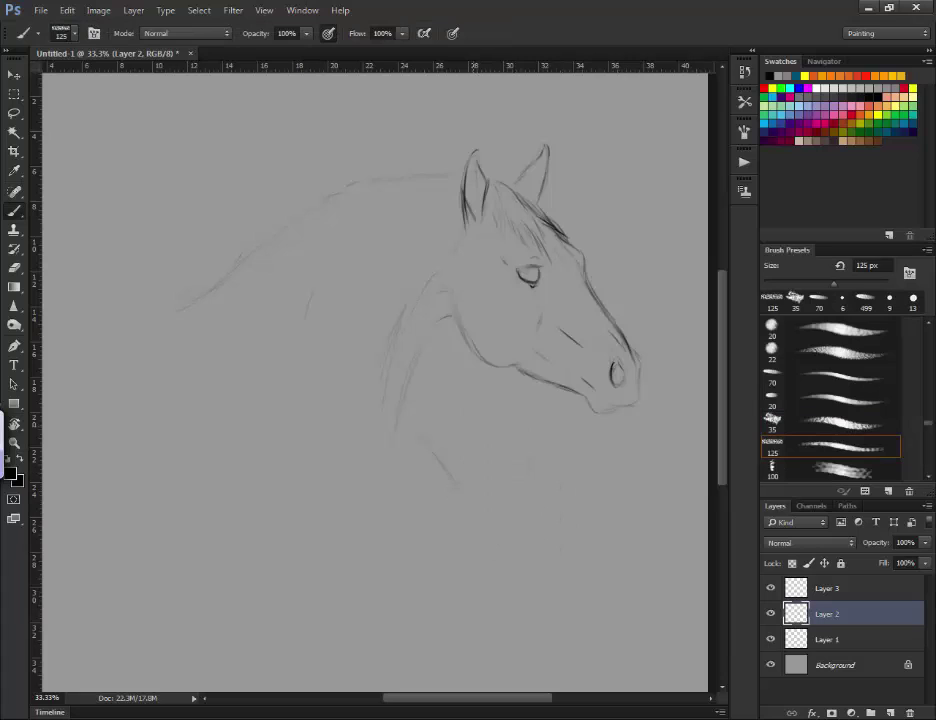
pyautogui.press('[')
pyautogui.press('[')
pyautogui.press(']')
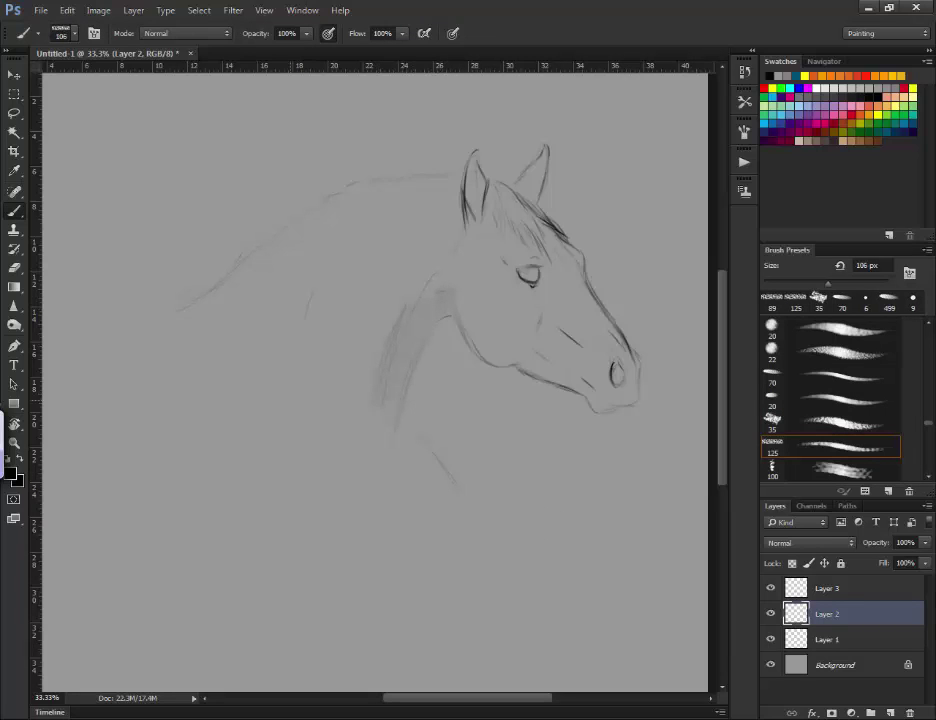
pyautogui.moveTo(330, 300); pyautogui.dragTo(340, 430)
pyautogui.moveTo(420, 260); pyautogui.dragTo(300, 420)
# Deepen shading on the front and upper neck, mane area, under the muzzle and lower-left neck
pyautogui.moveTo(440, 303); pyautogui.dragTo(418, 330)
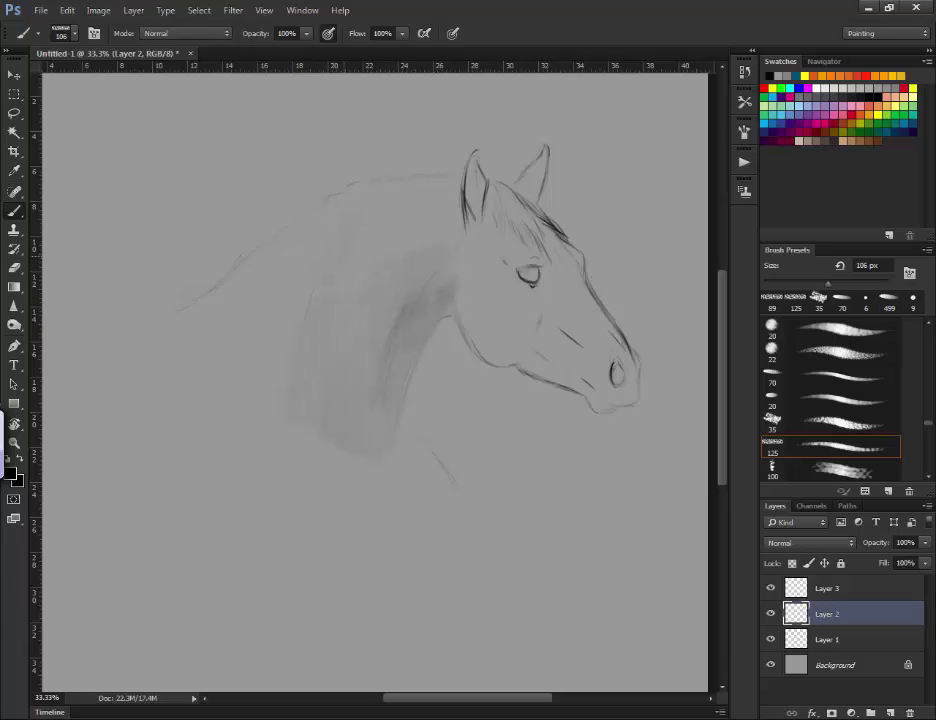
pyautogui.moveTo(355, 286); pyautogui.dragTo(336, 314)
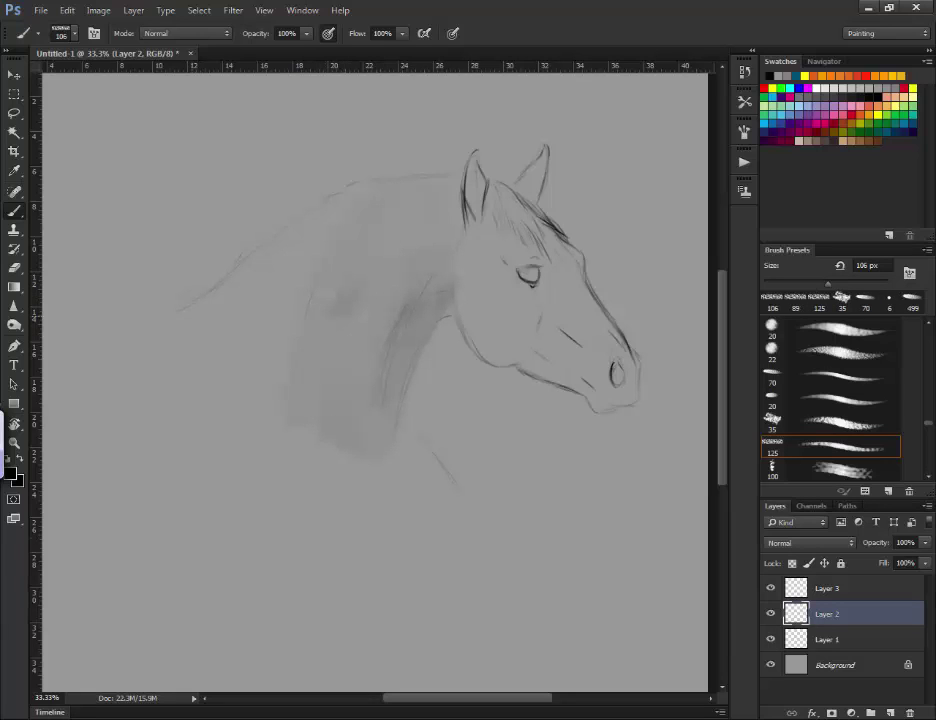
pyautogui.moveTo(320, 230); pyautogui.dragTo(315, 350)
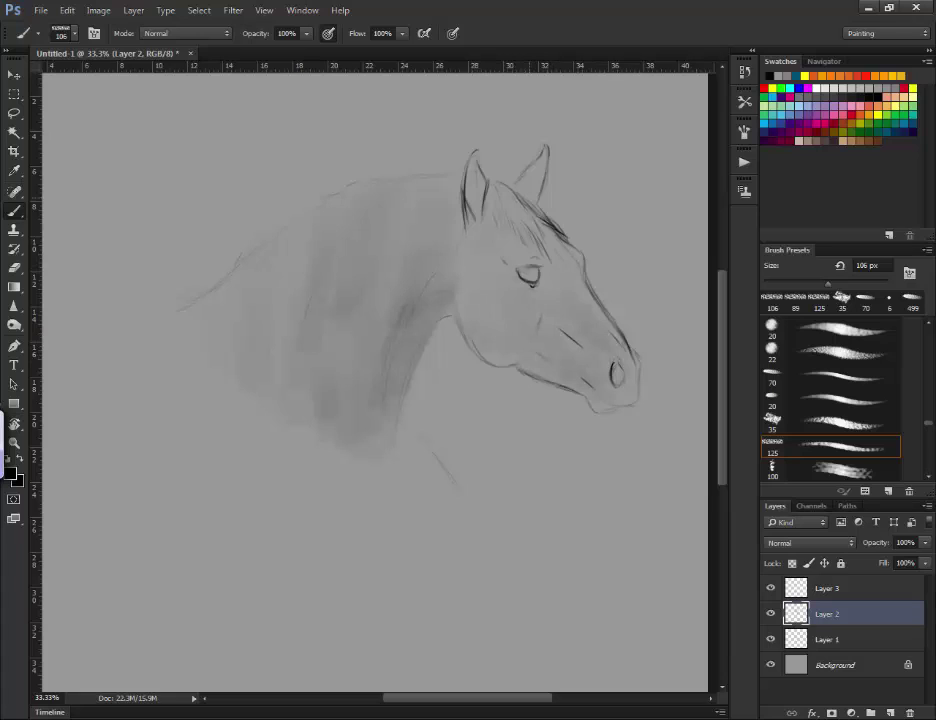
pyautogui.click(572, 369)
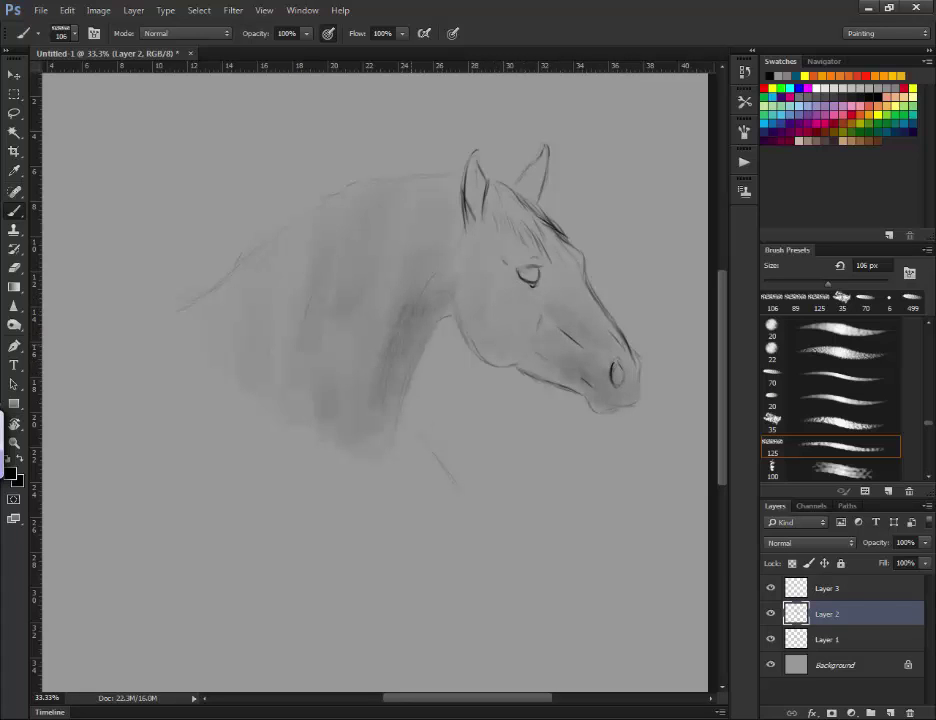
pyautogui.hotkey('shift', 'b')
pyautogui.hotkey('shift', 'b')
pyautogui.moveTo(205, 345); pyautogui.dragTo(340, 425)
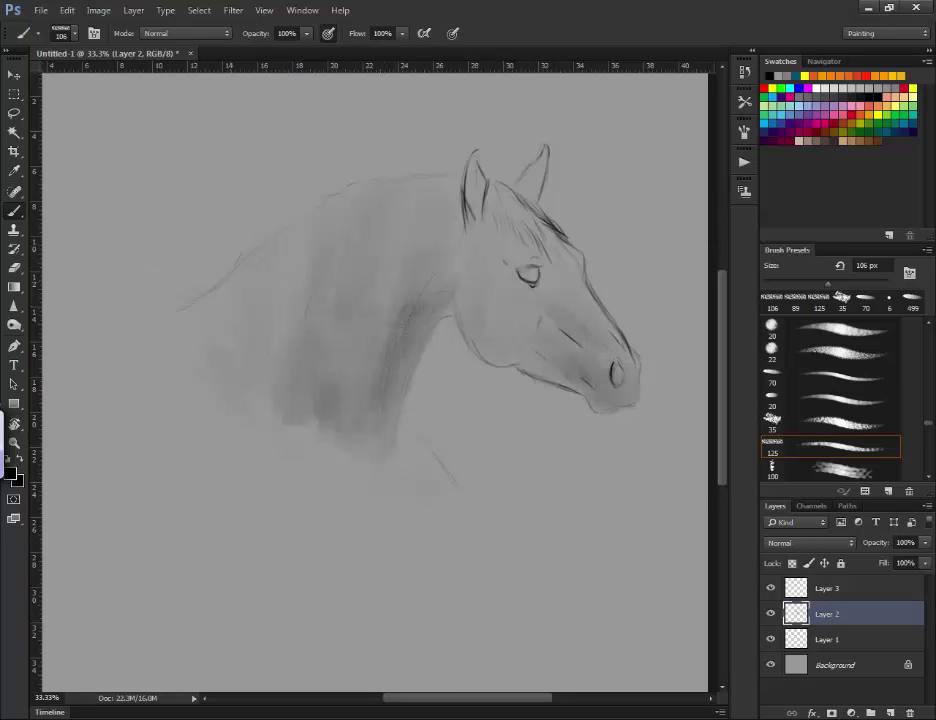
# Undo a stray dark neck stroke, then draw a short dark neck line with the small 20 brush
pyautogui.moveTo(432, 270); pyautogui.dragTo(395, 395)
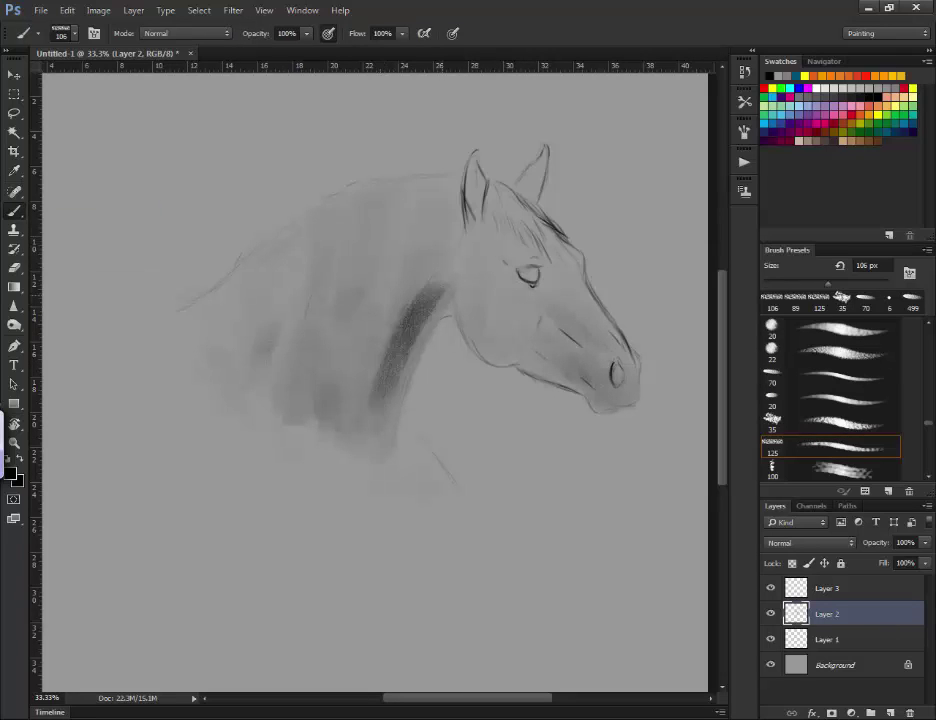
pyautogui.hotkey('ctrl', 'z')
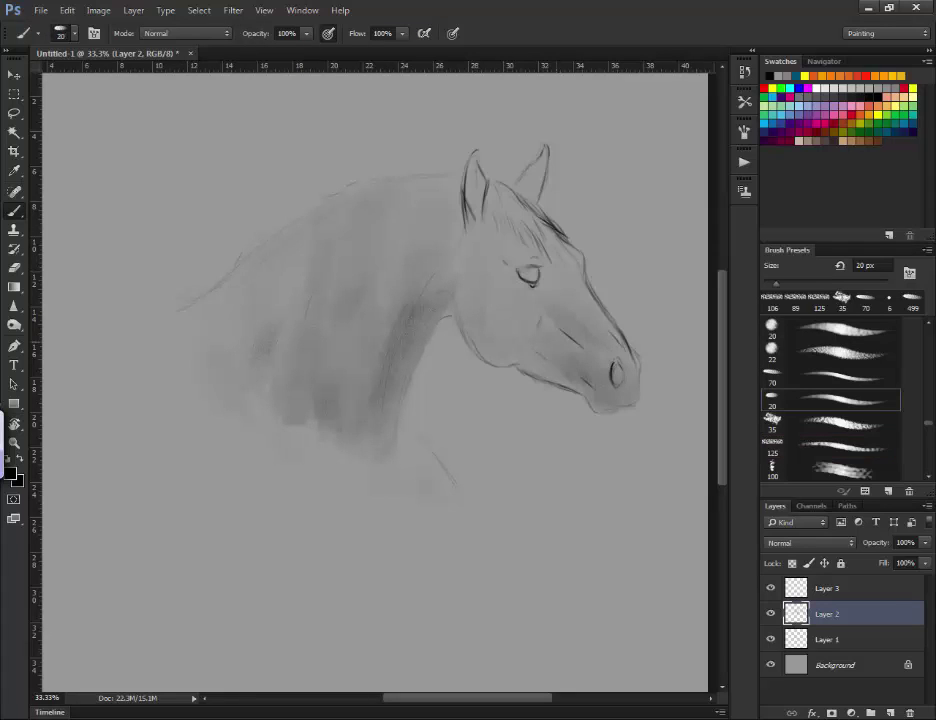
pyautogui.click(850, 400)
pyautogui.moveTo(453, 266); pyautogui.dragTo(453, 305)
# Draw a thin dark line beside the jaw, undoing unwanted neck strokes
pyautogui.hotkey('ctrl', 'z')
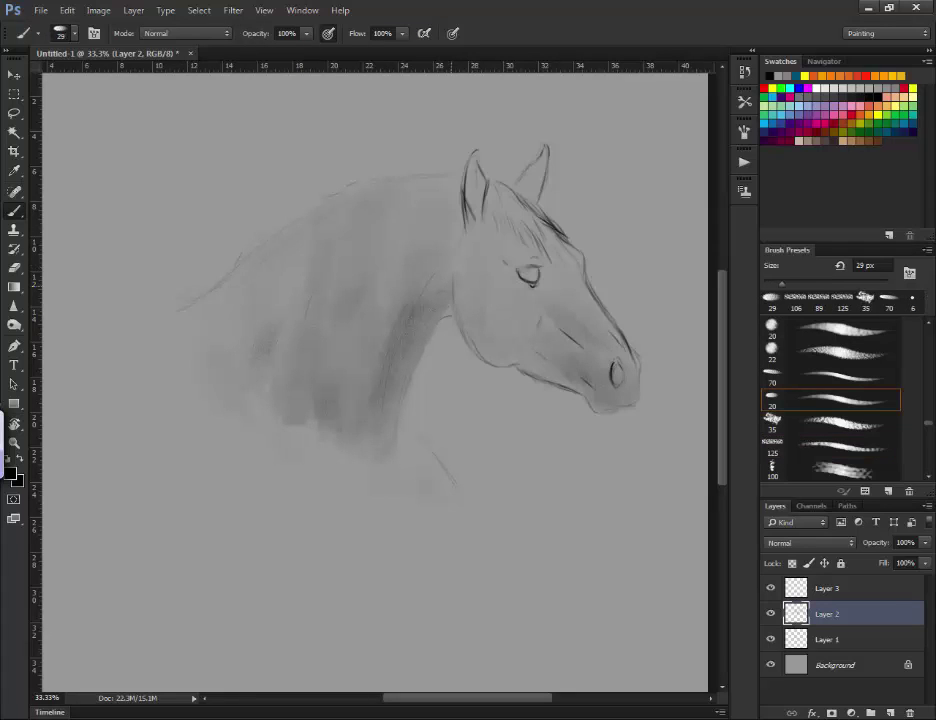
pyautogui.scroll(2, 385, 366)
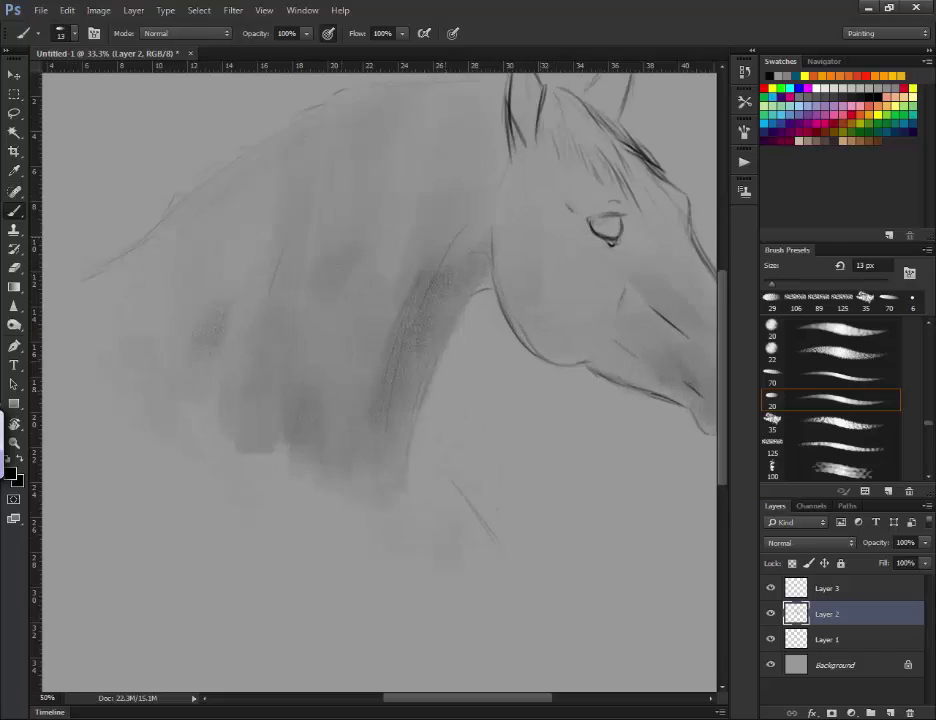
pyautogui.moveTo(423, 185); pyautogui.dragTo(432, 250)
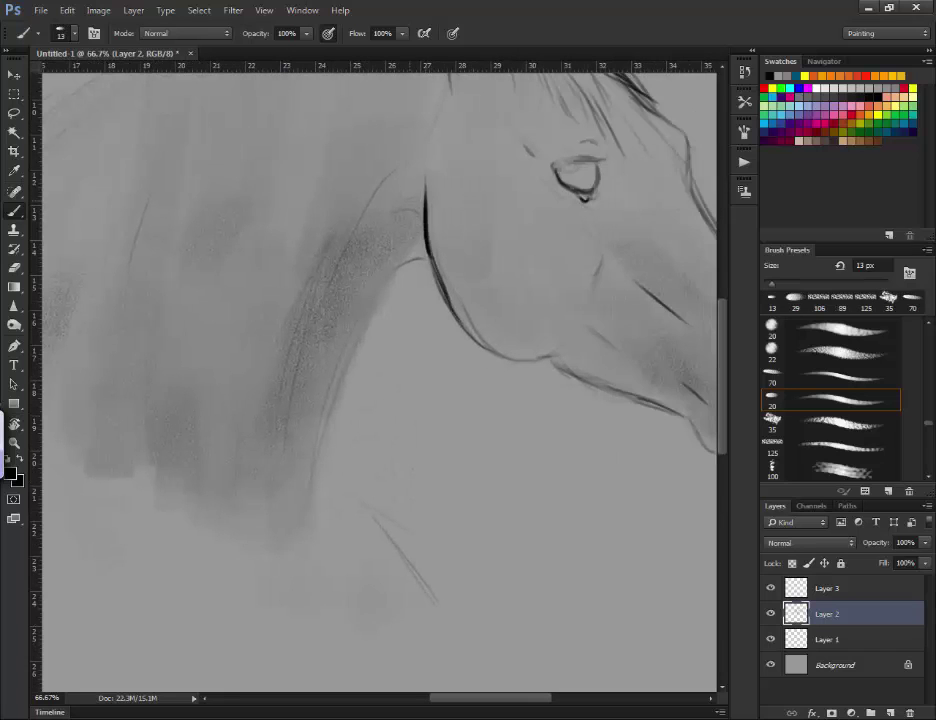
pyautogui.moveTo(380, 204); pyautogui.dragTo(424, 172)
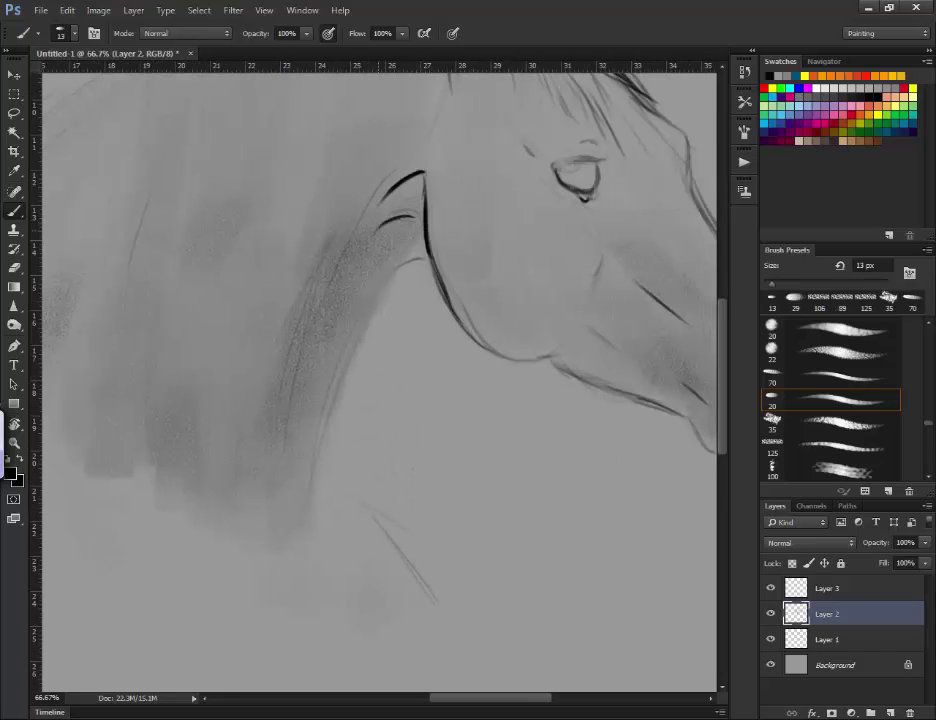
pyautogui.press('z')
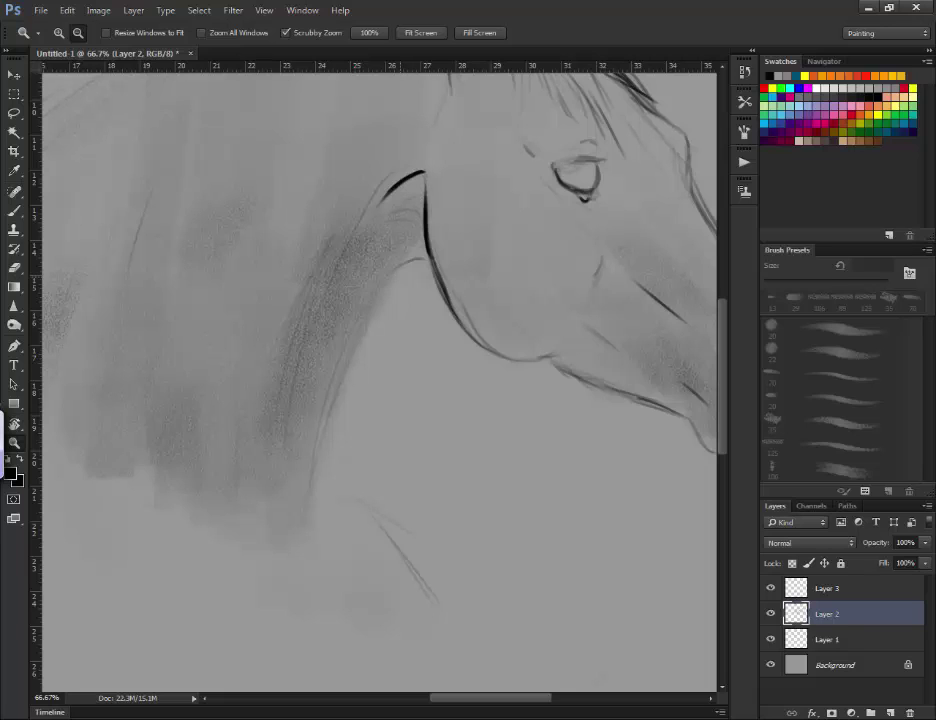
pyautogui.hotkey('ctrl', 'z')
pyautogui.press('b')
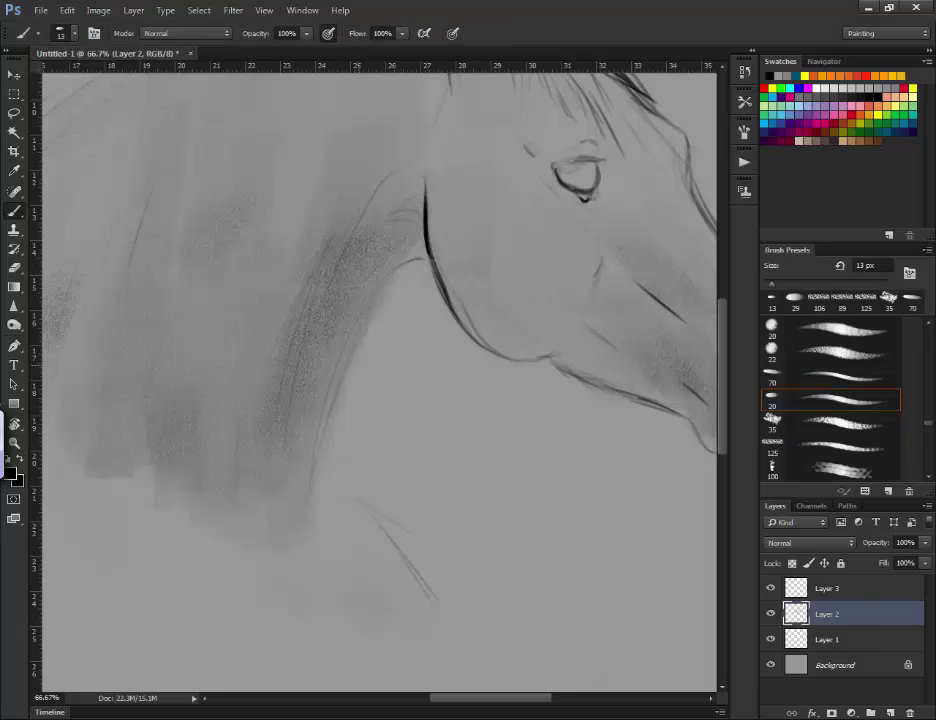
# Ink the neck's upper curve and lower edge, then darken the eye's left edge
pyautogui.moveTo(393, 176); pyautogui.dragTo(329, 284)
pyautogui.moveTo(400, 214)
pyautogui.mouseDown()
pyautogui.moveTo(426, 209)
pyautogui.moveTo(270, 452)
pyautogui.mouseUp()
pyautogui.press('z')
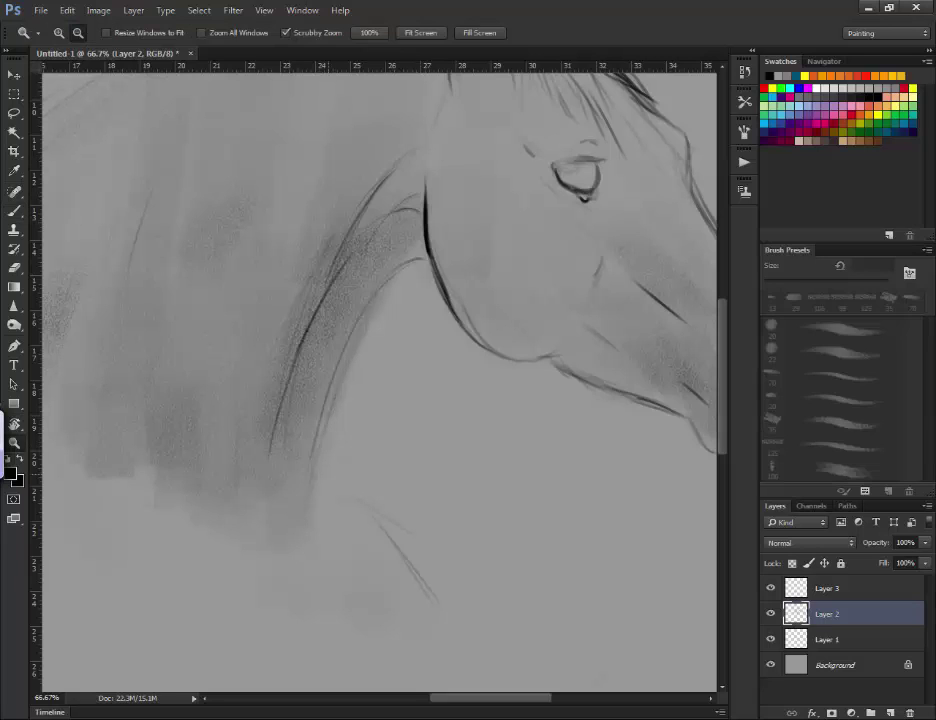
pyautogui.press('b')
pyautogui.moveTo(382, 286); pyautogui.dragTo(308, 522)
pyautogui.scroll(2, 380, 380)
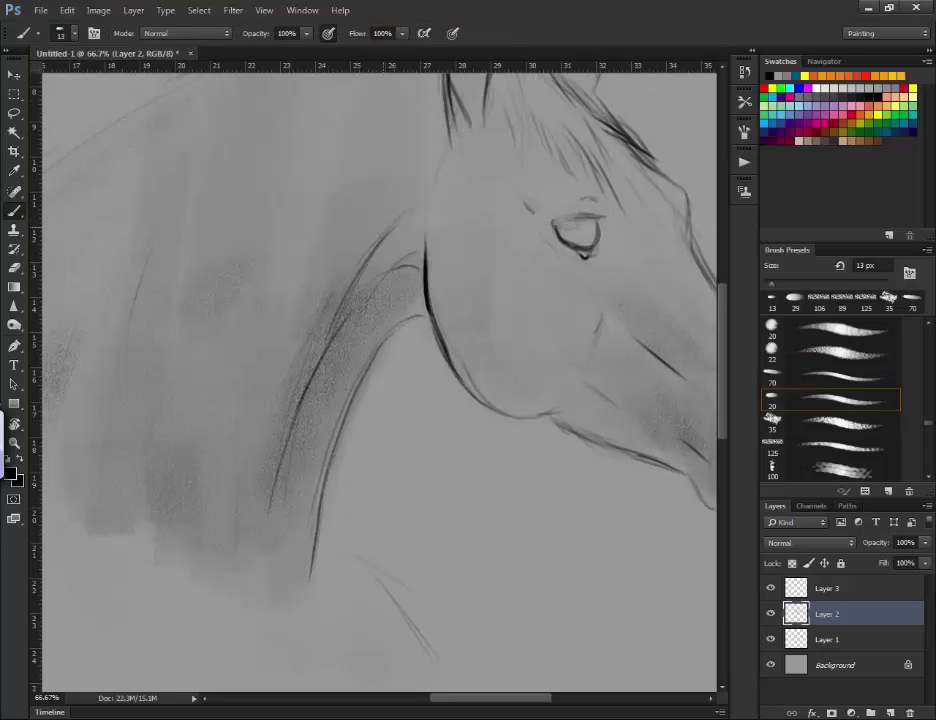
pyautogui.moveTo(553, 218)
pyautogui.mouseDown()
pyautogui.moveTo(563, 246)
pyautogui.moveTo(590, 240)
pyautogui.mouseUp()
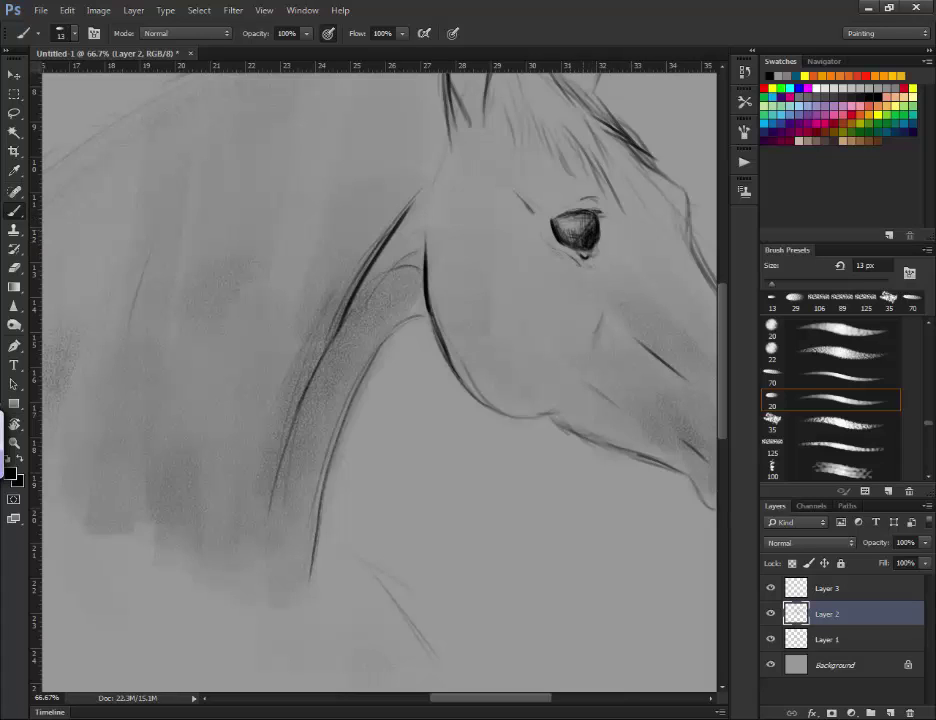
# Darken the cheek, lip and chin, muzzle front, eye-to-cheek lines, forehead and nostril edge
pyautogui.moveTo(600, 308)
pyautogui.mouseDown()
pyautogui.moveTo(593, 335)
pyautogui.moveTo(400, 345)
pyautogui.mouseUp()
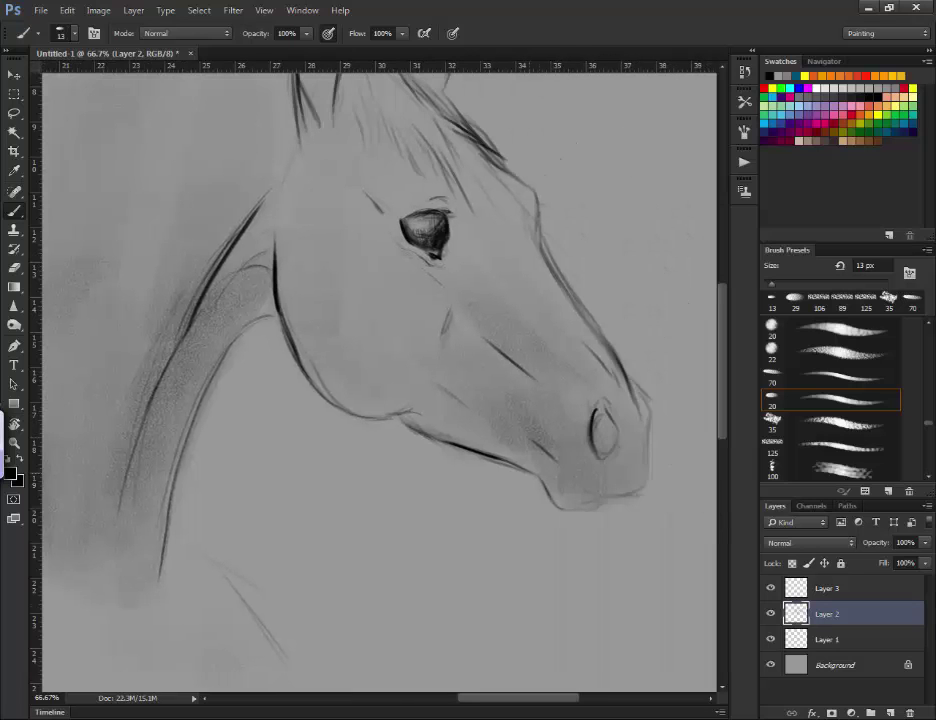
pyautogui.moveTo(562, 506); pyautogui.dragTo(640, 490)
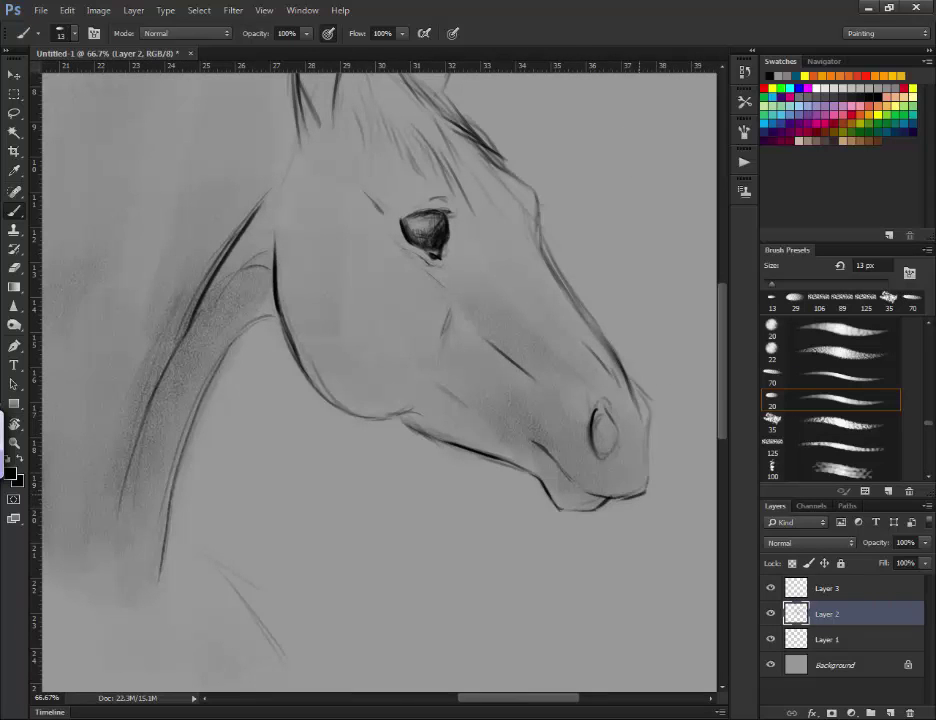
pyautogui.moveTo(535, 225); pyautogui.dragTo(645, 460)
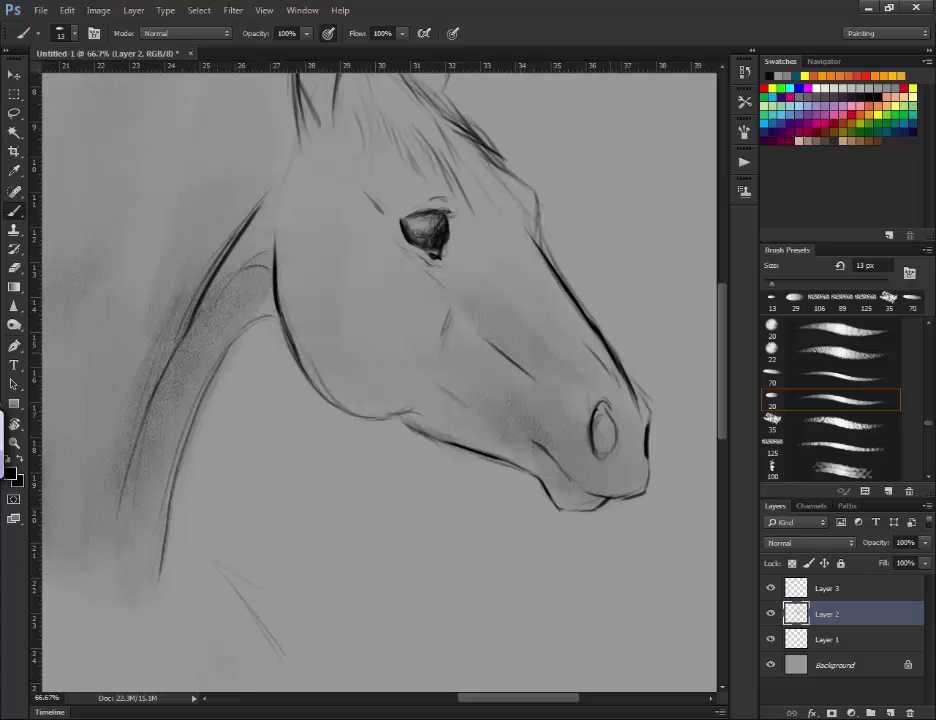
pyautogui.moveTo(413, 255)
pyautogui.mouseDown()
pyautogui.moveTo(451, 297)
pyautogui.moveTo(487, 315)
pyautogui.mouseUp()
pyautogui.moveTo(533, 191); pyautogui.dragTo(544, 234)
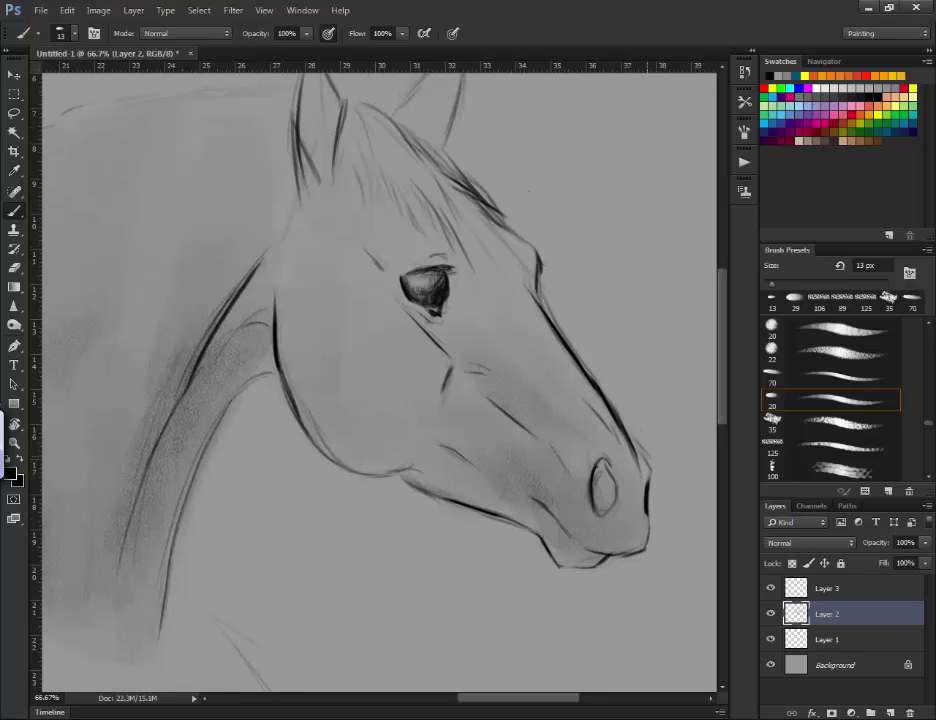
pyautogui.scroll(2, 476, 336)
pyautogui.moveTo(597, 478)
pyautogui.mouseDown()
pyautogui.moveTo(595, 508)
pyautogui.moveTo(604, 505)
pyautogui.mouseUp()
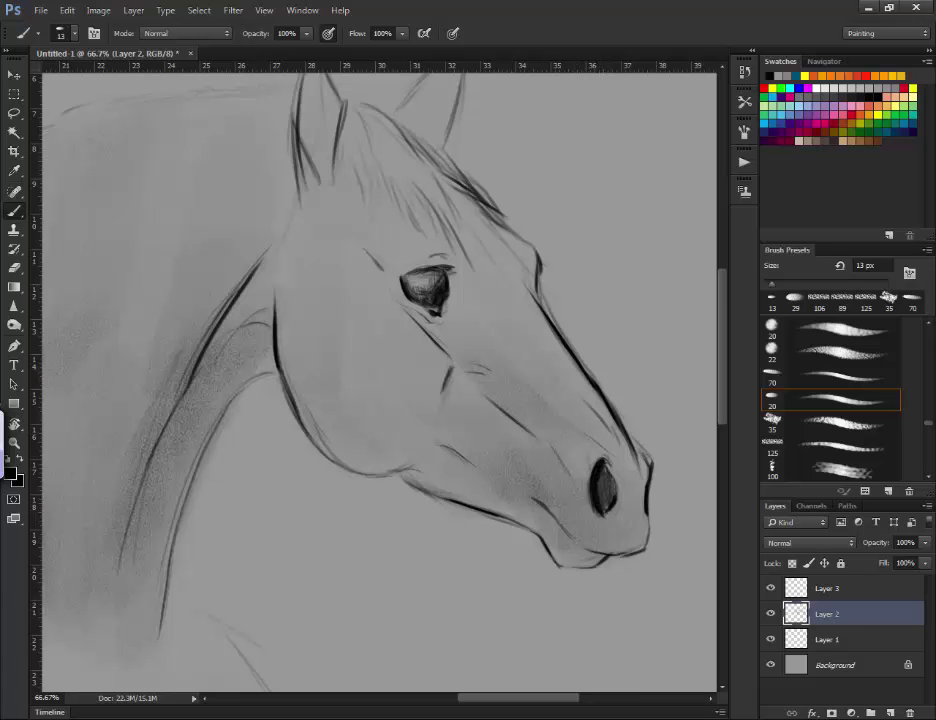
# Ink firmer outlines on both ears and the forelock lines
pyautogui.scroll(3, 380, 380)
pyautogui.moveTo(344, 158)
pyautogui.mouseDown()
pyautogui.moveTo(331, 250)
pyautogui.moveTo(340, 252)
pyautogui.mouseUp()
pyautogui.moveTo(400, 190)
pyautogui.mouseDown()
pyautogui.moveTo(458, 115)
pyautogui.moveTo(446, 215)
pyautogui.mouseUp()
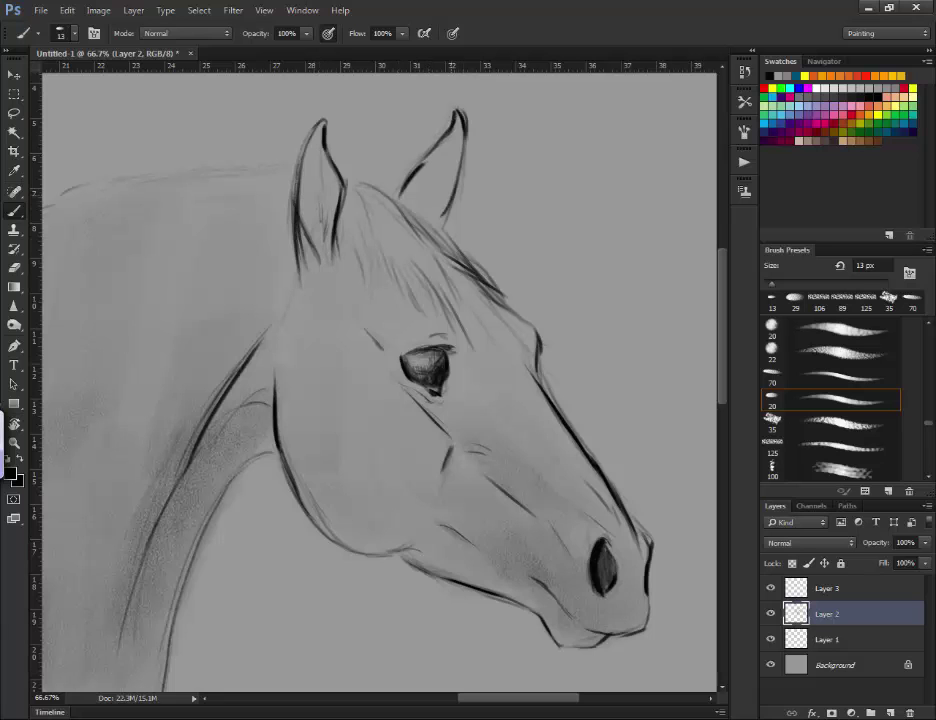
pyautogui.moveTo(356, 185)
pyautogui.mouseDown()
pyautogui.moveTo(442, 231)
pyautogui.moveTo(502, 292)
pyautogui.mouseUp()
pyautogui.moveTo(322, 156)
pyautogui.mouseDown()
pyautogui.moveTo(290, 212)
pyautogui.moveTo(270, 220)
pyautogui.mouseUp()
pyautogui.moveTo(310, 196); pyautogui.dragTo(338, 243)
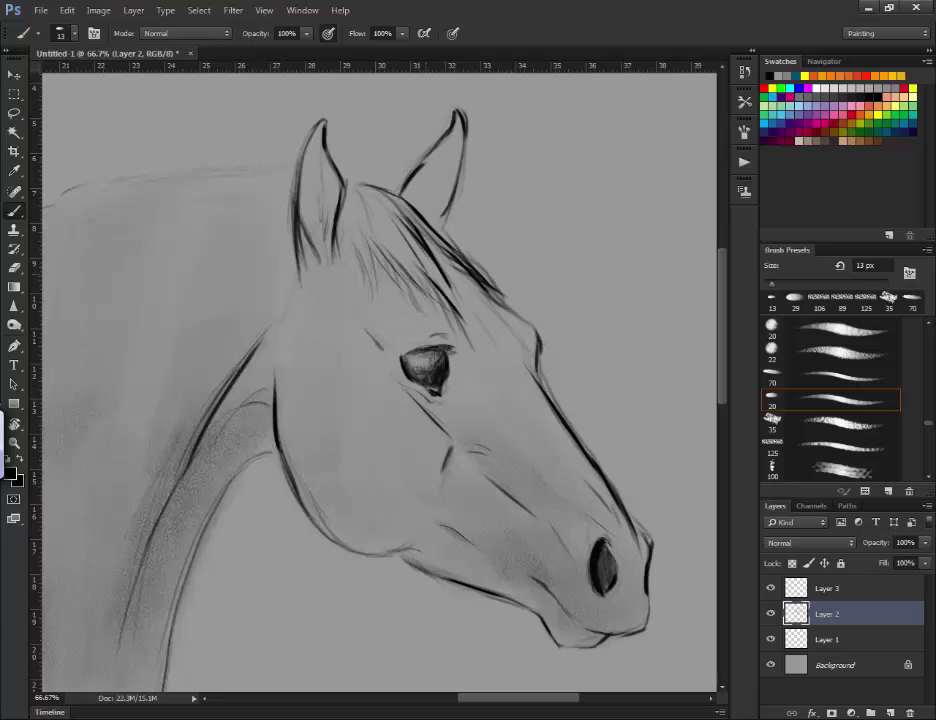
# Rotate the view along the neck and darken its left outline and lower strokes
pyautogui.hscroll(-5, 380, 380)
pyautogui.moveTo(500, 450); pyautogui.dragTo(420, 250)
pyautogui.moveTo(380, 300); pyautogui.dragTo(380, 380)
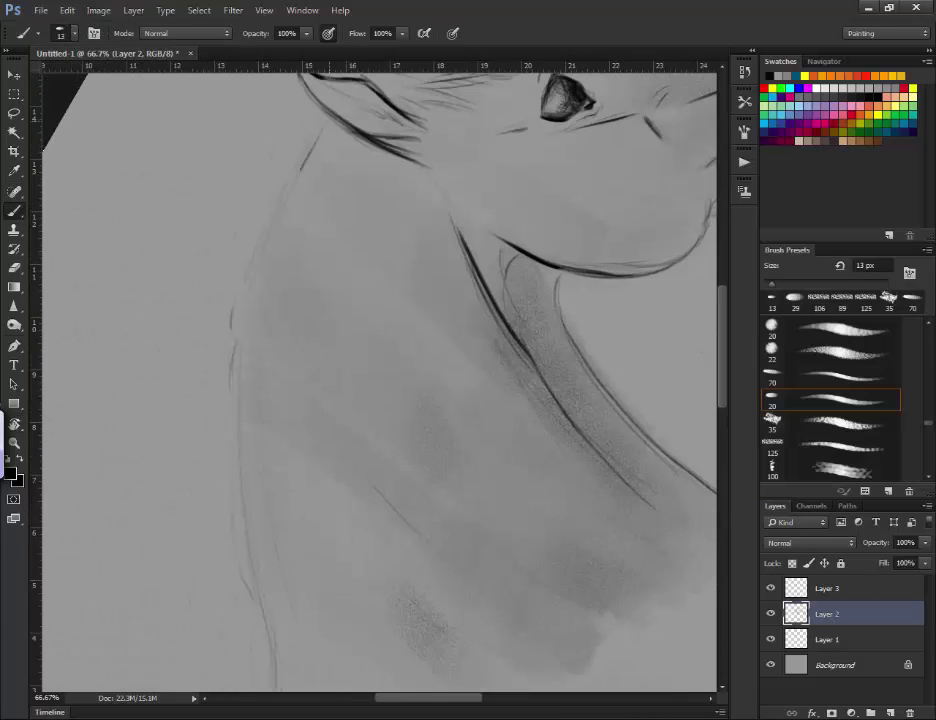
pyautogui.moveTo(250, 295); pyautogui.dragTo(238, 365)
pyautogui.moveTo(400, 400); pyautogui.dragTo(455, 355)
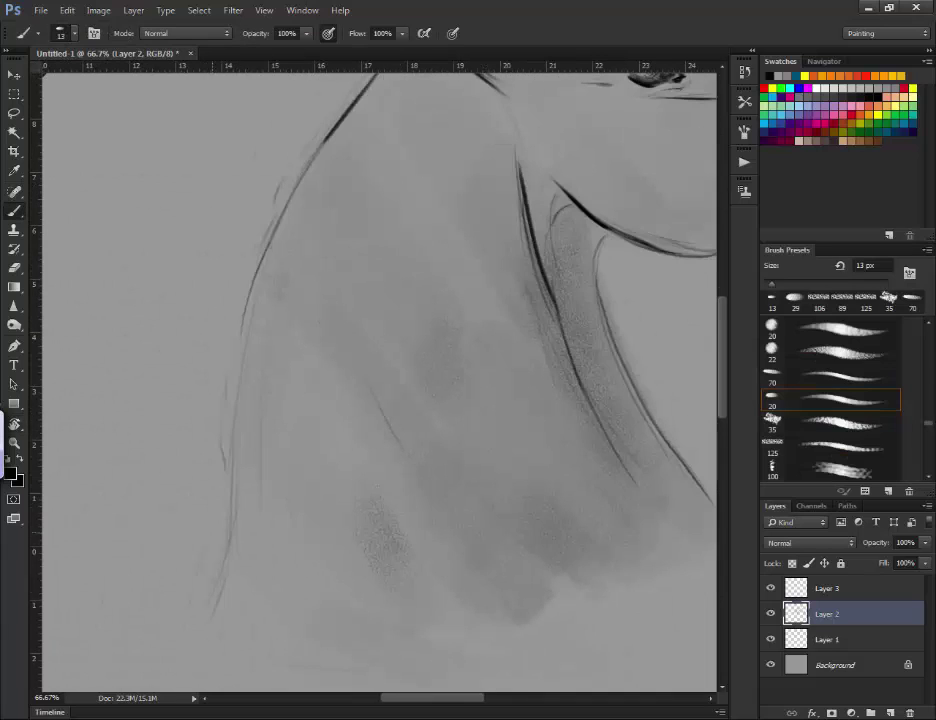
pyautogui.moveTo(245, 305); pyautogui.dragTo(240, 375)
pyautogui.moveTo(400, 300); pyautogui.dragTo(405, 345)
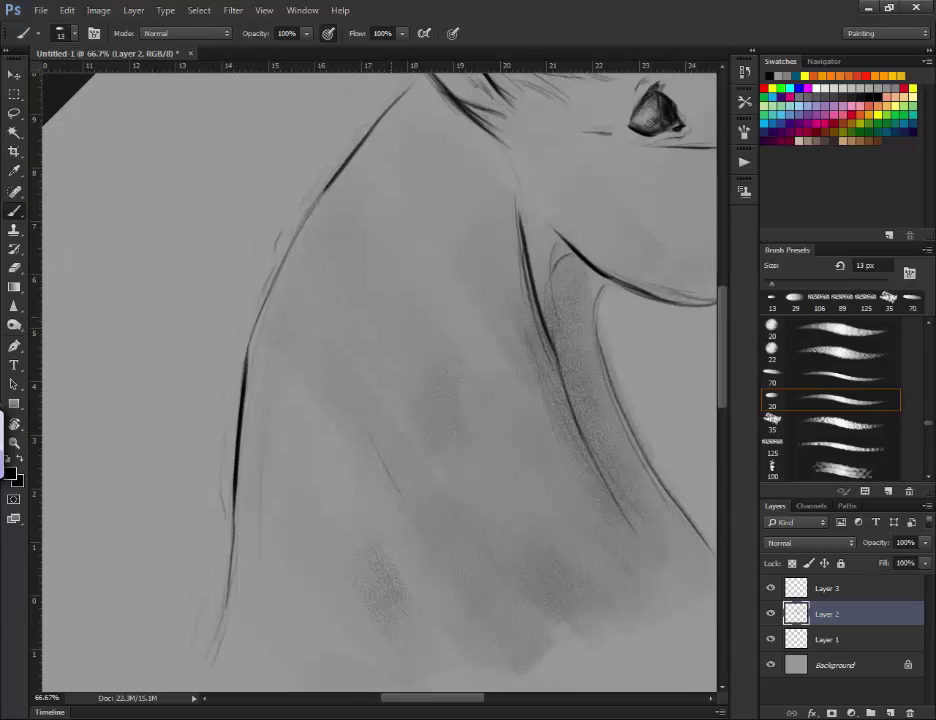
pyautogui.moveTo(372, 430); pyautogui.dragTo(390, 518)
# Add thin mane hair strokes along the neck's upper edge, some ending in hooks
pyautogui.moveTo(335, 125); pyautogui.dragTo(292, 238)
pyautogui.moveTo(420, 350); pyautogui.dragTo(420, 400)
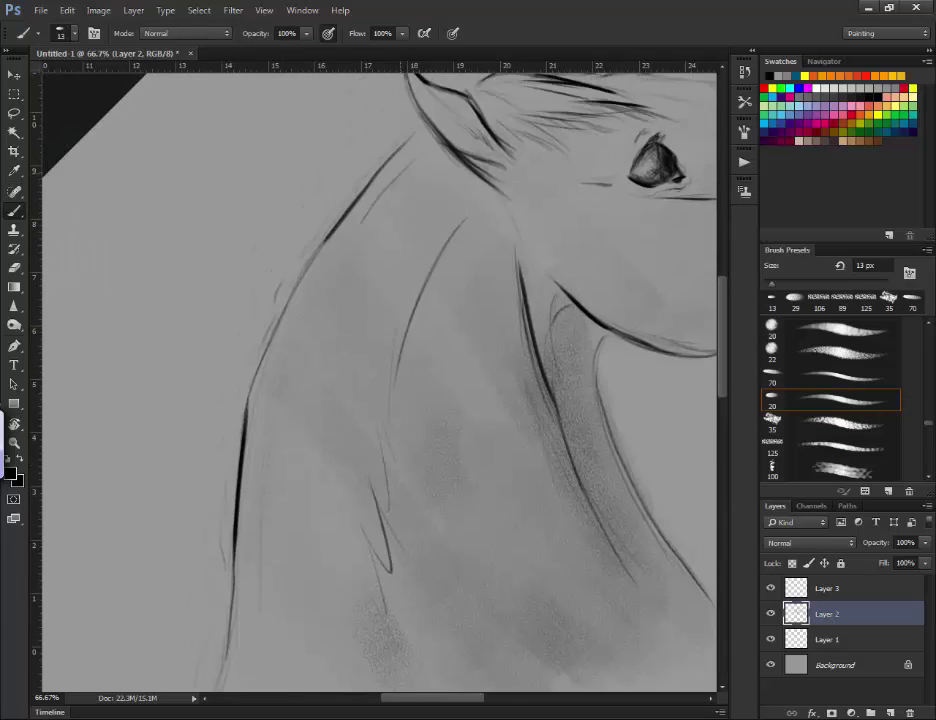
pyautogui.moveTo(300, 120); pyautogui.dragTo(215, 256)
pyautogui.moveTo(420, 400)
pyautogui.mouseDown()
pyautogui.moveTo(420, 330)
pyautogui.moveTo(400, 405)
pyautogui.mouseUp()
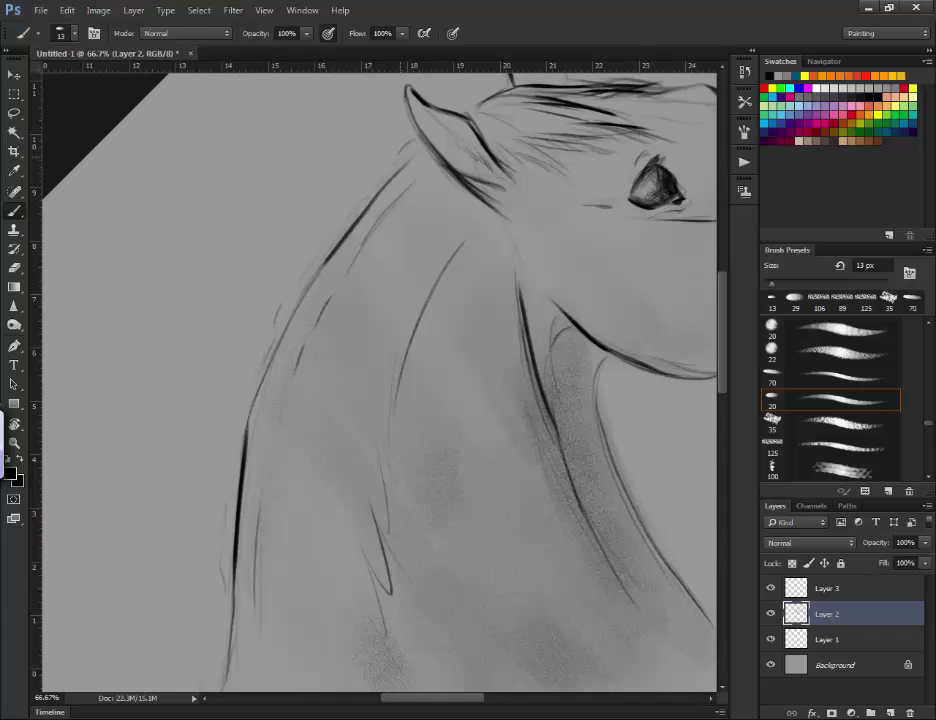
pyautogui.moveTo(410, 148); pyautogui.dragTo(335, 228)
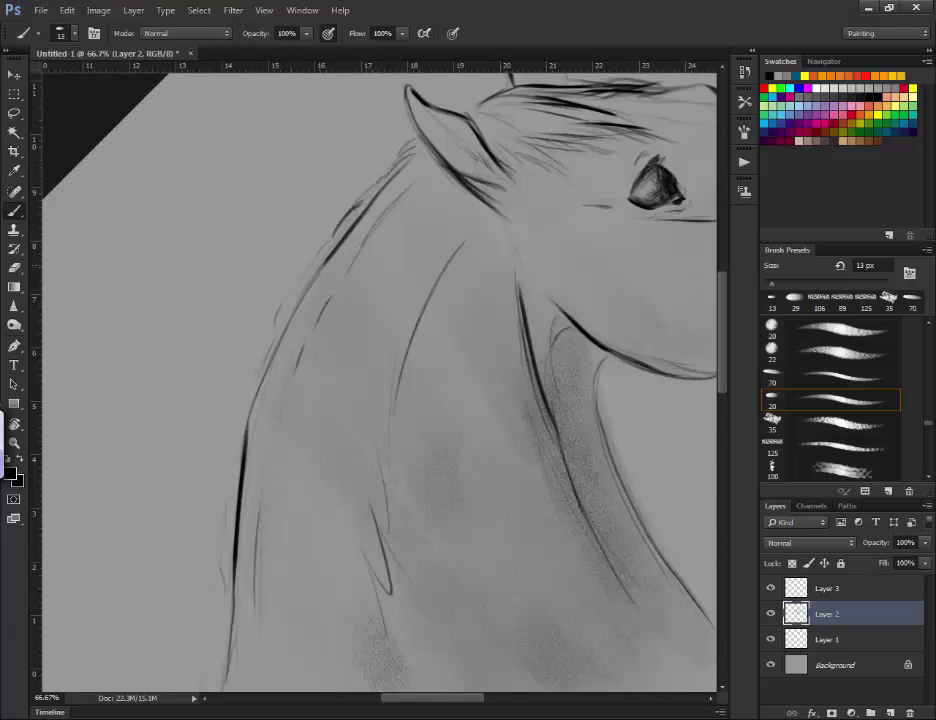
pyautogui.moveTo(300, 270); pyautogui.dragTo(253, 378)
pyautogui.moveTo(400, 400)
pyautogui.mouseDown()
pyautogui.moveTo(400, 300)
pyautogui.moveTo(400, 360)
pyautogui.mouseUp()
# Shade the throat top, forehead, face between eye and muzzle, and upper neck below the jaw
pyautogui.moveTo(562, 312); pyautogui.dragTo(608, 480)
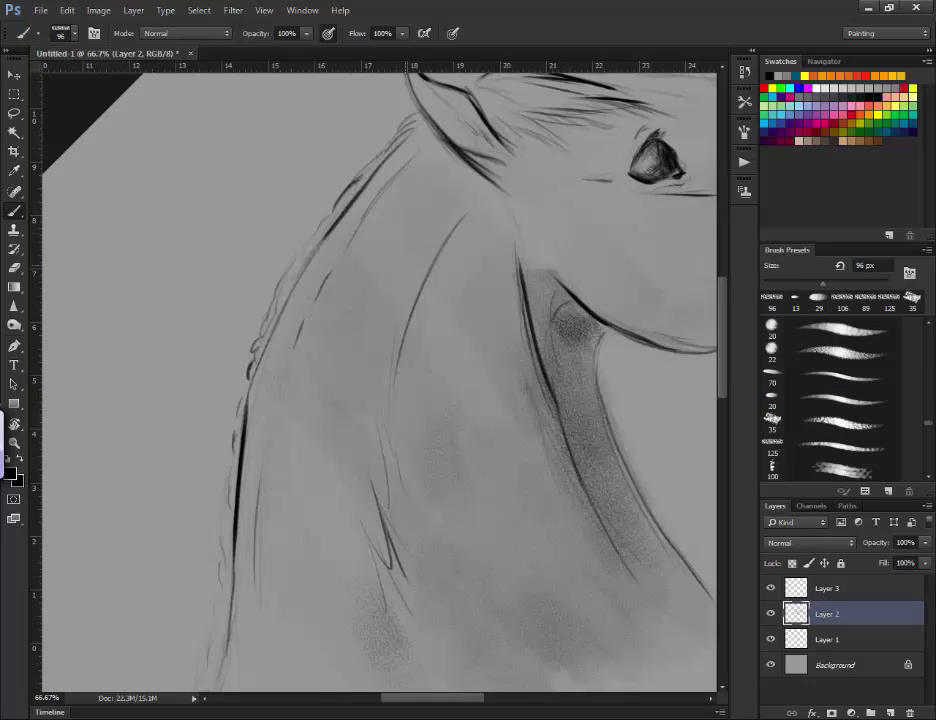
pyautogui.moveTo(372, 295); pyautogui.dragTo(400, 385)
pyautogui.moveTo(500, 300)
pyautogui.mouseDown()
pyautogui.moveTo(500, 355)
pyautogui.moveTo(280, 368)
pyautogui.mouseUp()
pyautogui.moveTo(478, 172); pyautogui.dragTo(350, 158)
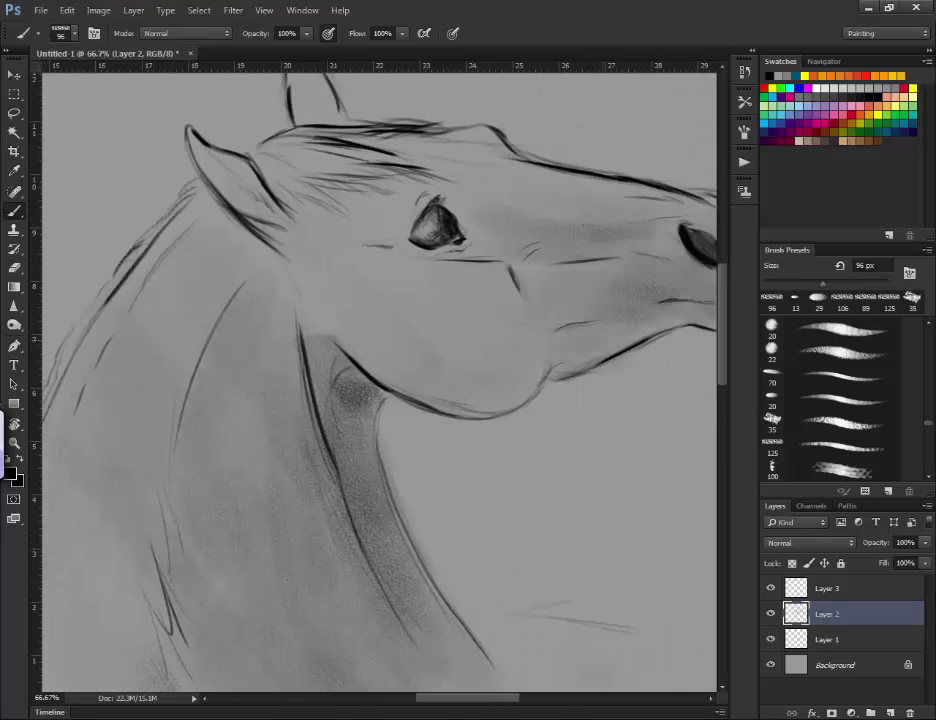
pyautogui.moveTo(500, 300); pyautogui.dragTo(353, 295)
pyautogui.moveTo(439, 220); pyautogui.dragTo(382, 240)
pyautogui.moveTo(456, 180); pyautogui.dragTo(342, 245)
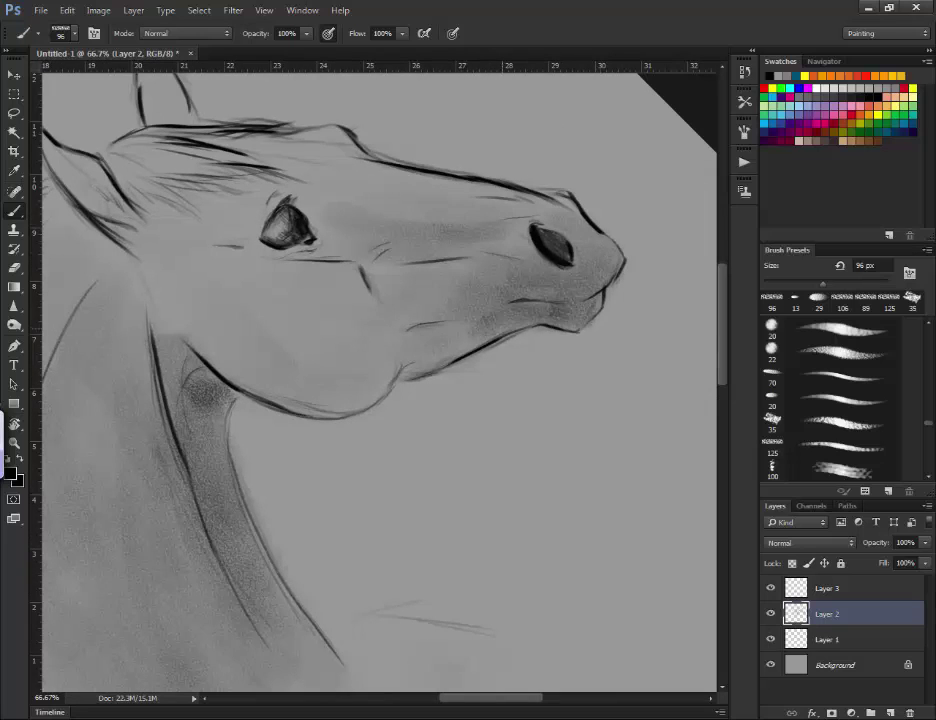
pyautogui.moveTo(212, 238); pyautogui.dragTo(255, 246)
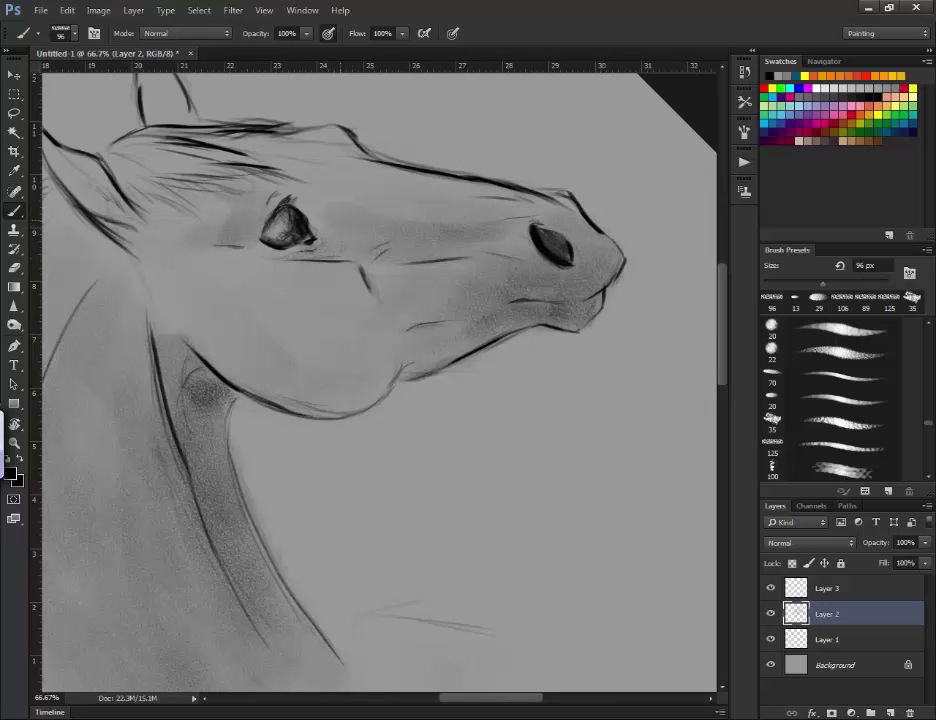
pyautogui.moveTo(160, 300); pyautogui.dragTo(215, 355)
# Reset the view rotation upright and zoom out to see the whole horse
pyautogui.press('r')
pyautogui.moveTo(470, 330); pyautogui.dragTo(366, 300)
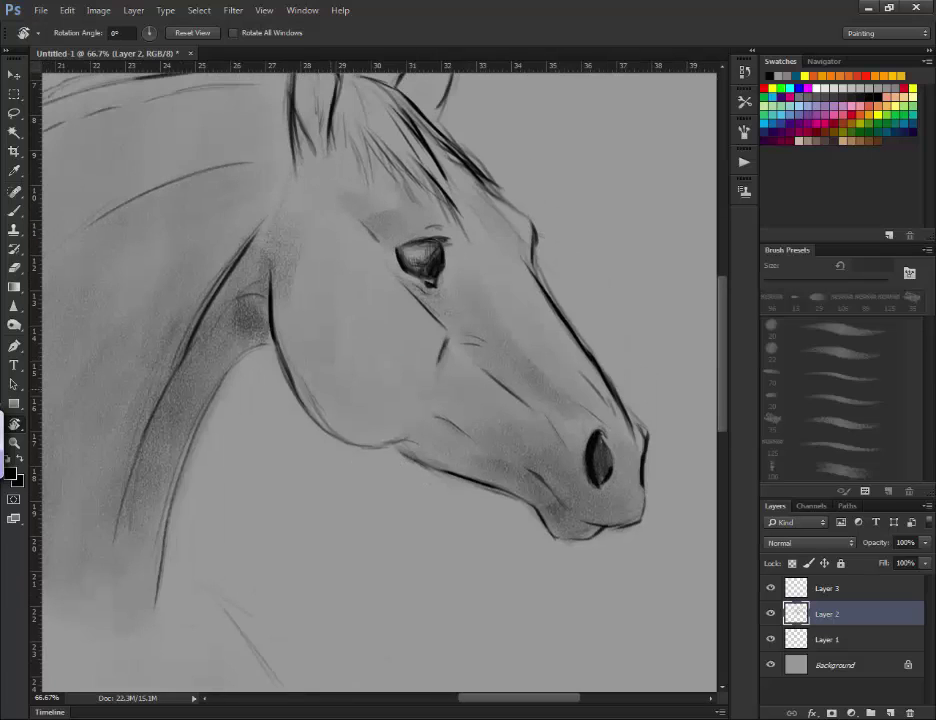
pyautogui.moveTo(65, 511)
pyautogui.mouseDown()
pyautogui.moveTo(65, 449)
pyautogui.moveTo(320, 449)
pyautogui.mouseUp()
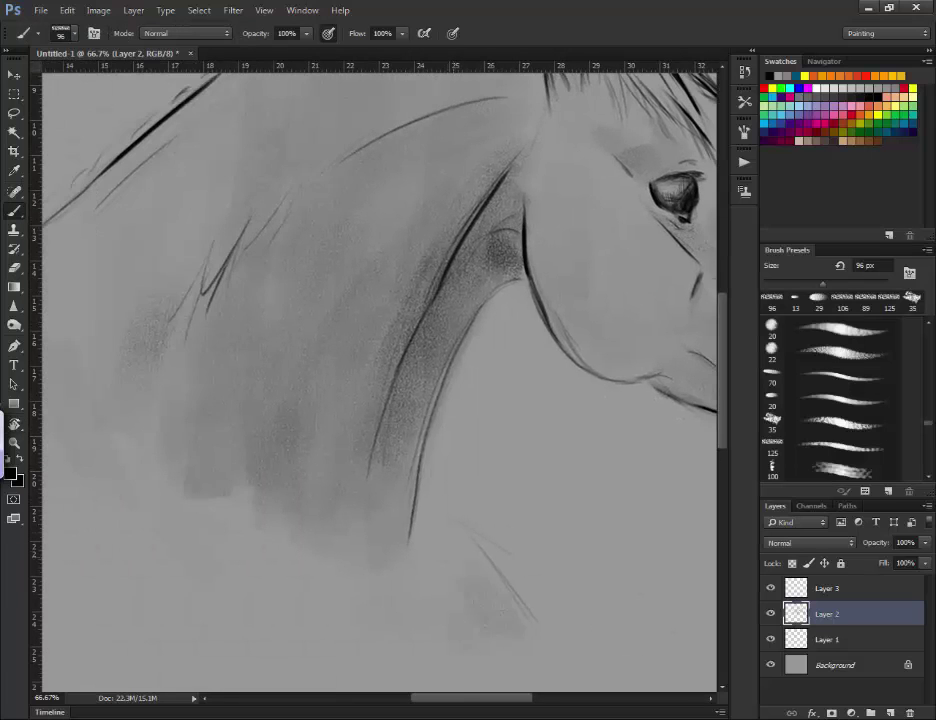
pyautogui.hotkey('ctrl', '-')
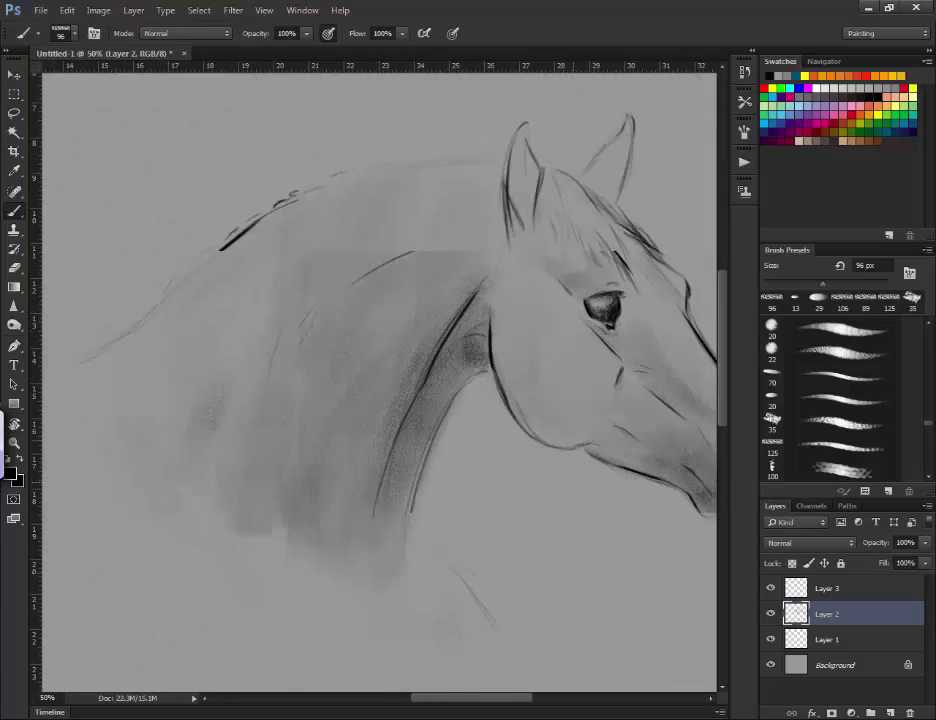
pyautogui.hotkey('ctrl', '-')
# Free-transform the horse line art on Layer 2 to 139.66%, then brush a small signature below the throat
pyautogui.press('m')
pyautogui.moveTo(104, 90); pyautogui.dragTo(712, 576)
pyautogui.click(67, 10)
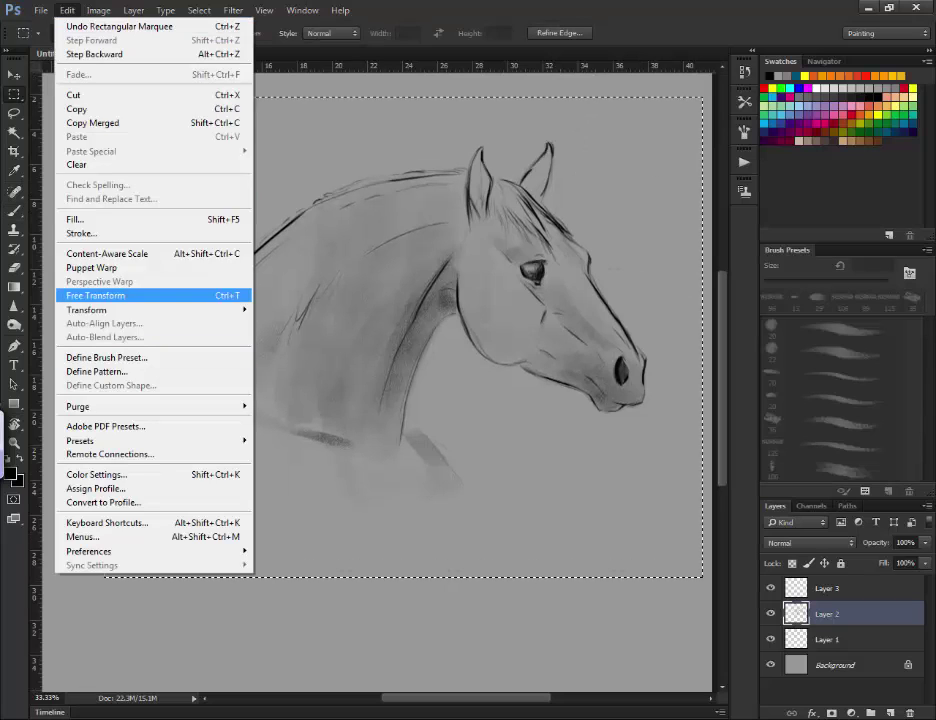
pyautogui.click(100, 294)
pyautogui.hotkey('ctrl', '-')
pyautogui.moveTo(197, 533); pyautogui.dragTo(70, 635)
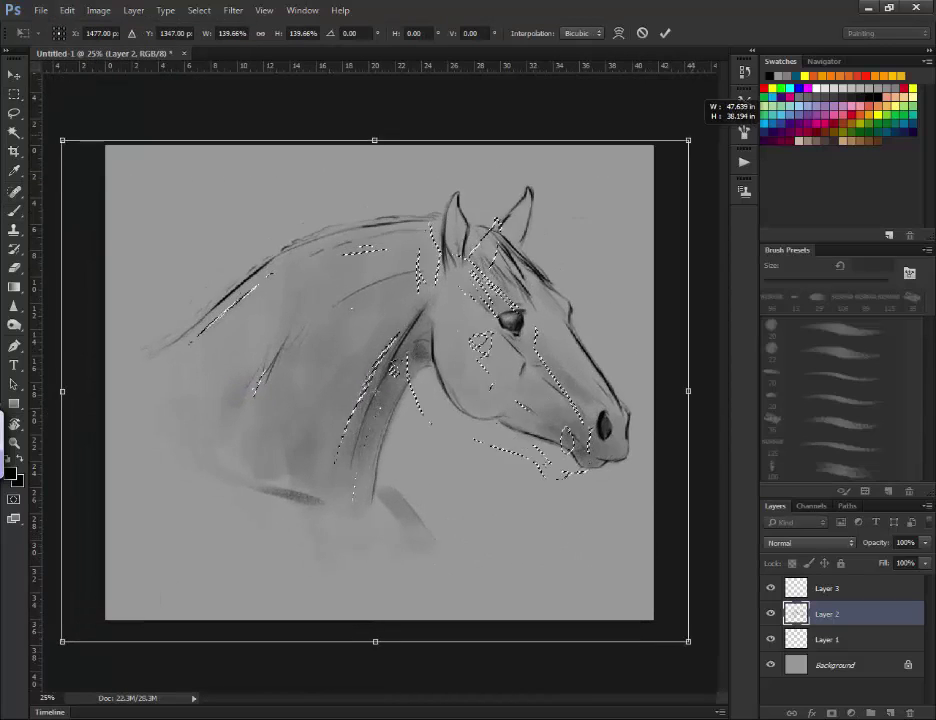
pyautogui.press('Return')
pyautogui.click(12, 211)
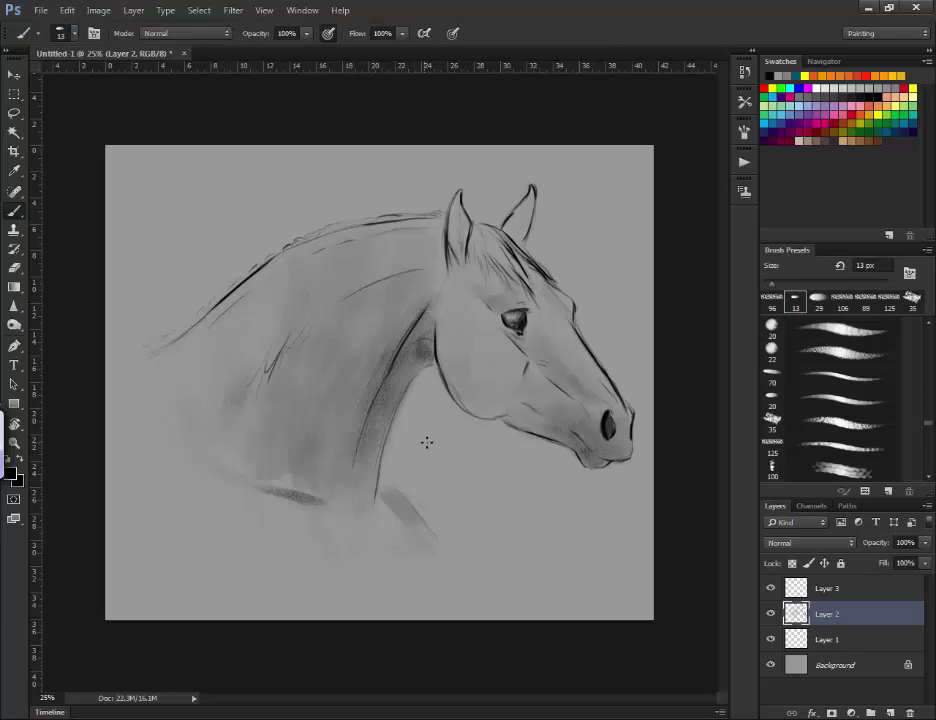
pyautogui.moveTo(421, 432)
pyautogui.mouseDown()
pyautogui.moveTo(426, 499)
pyautogui.moveTo(436, 436)
pyautogui.moveTo(457, 441)
pyautogui.mouseUp()
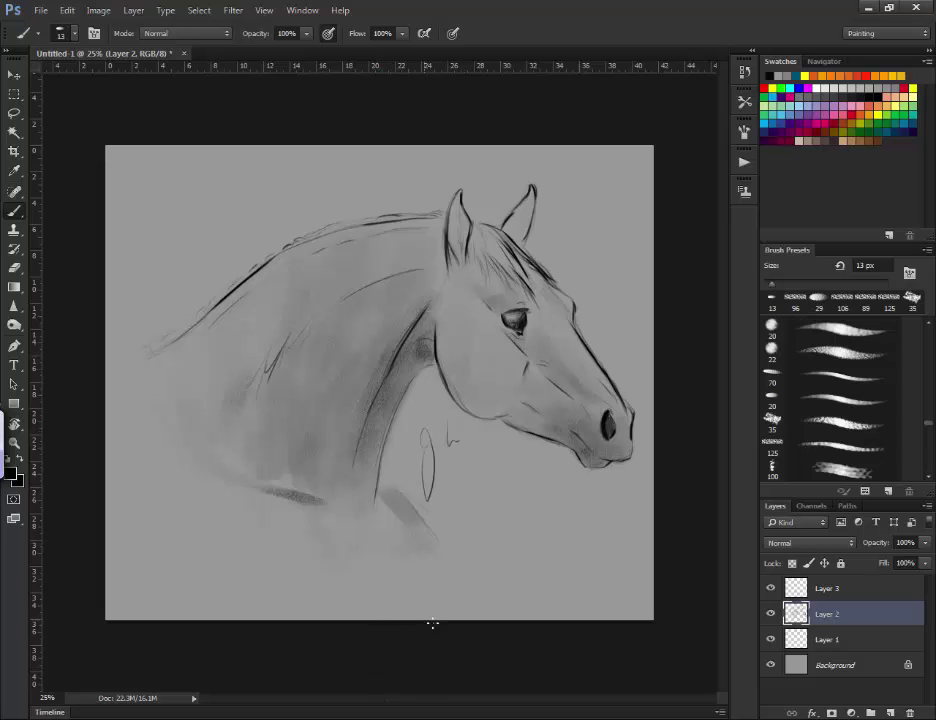